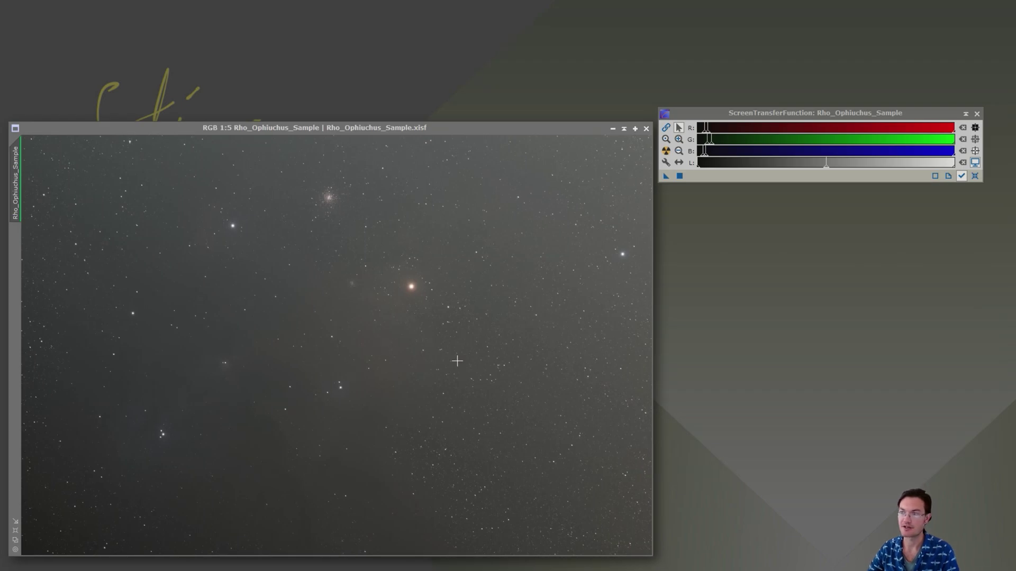
Auto-stretch the Rho_Ophiuchus_Sample image with Link RGB channels turned off.
click(488, 273)
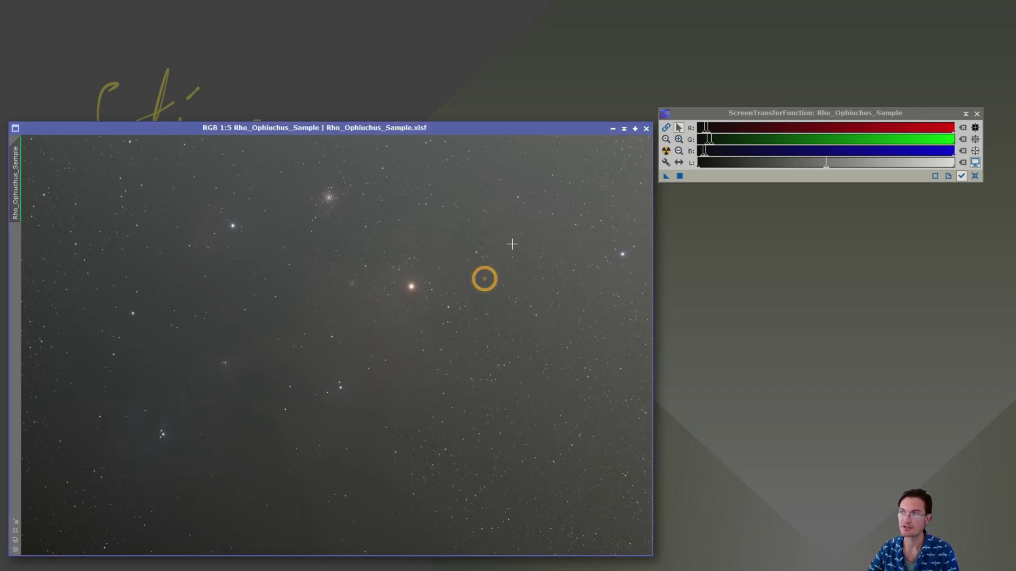
click(665, 127)
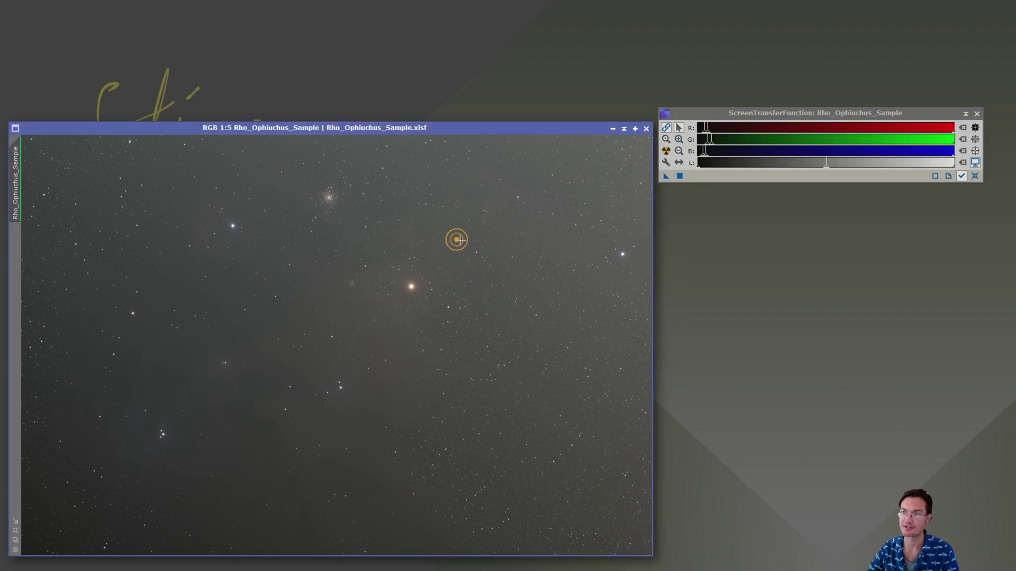
click(456, 240)
key(ctrl+a)
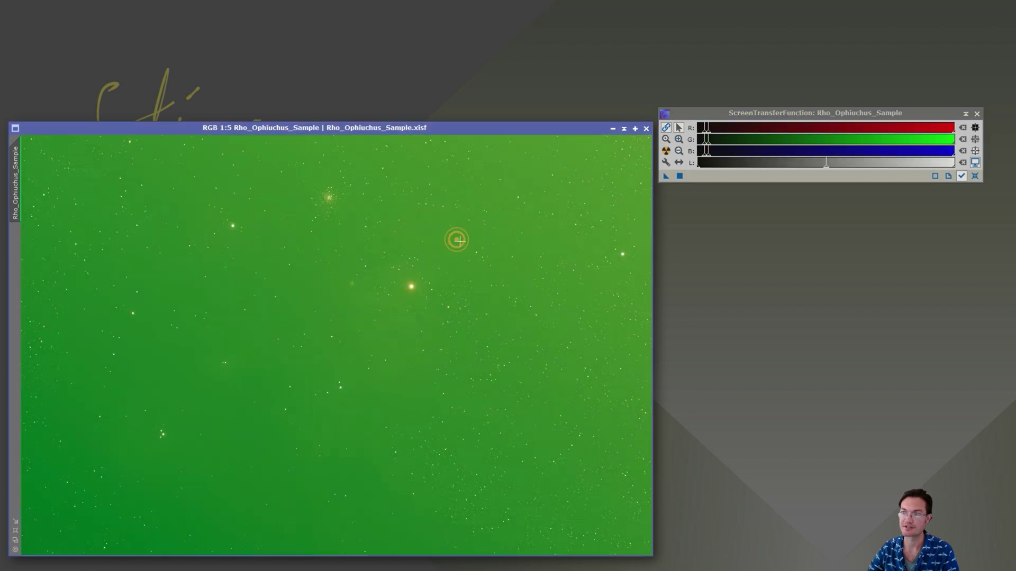
click(665, 128)
click(507, 269)
key(ctrl+a)
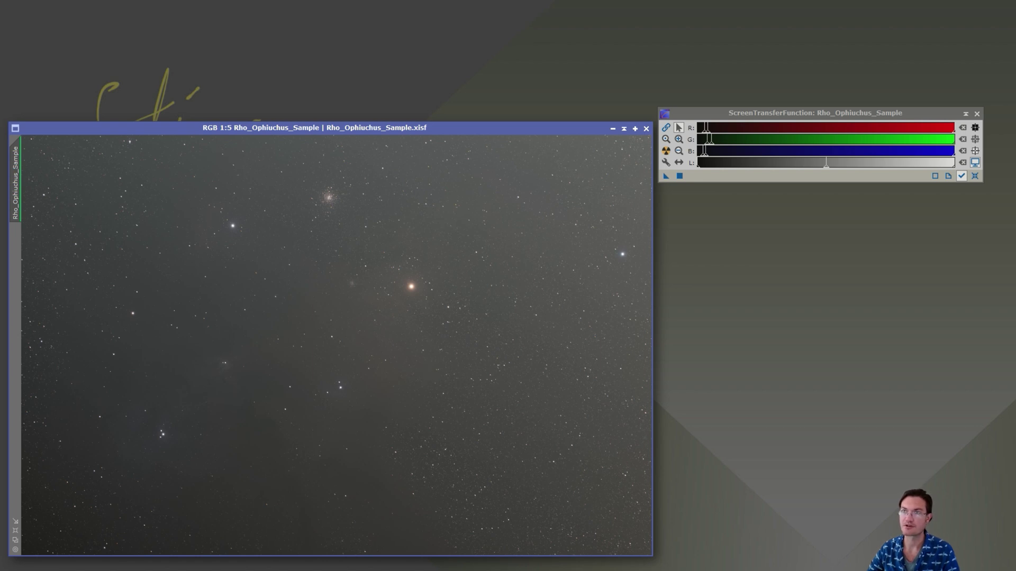
Run SetiAstro Automatic DBE with a user-defined exclusion box over the dark central nebula.
click(236, 129)
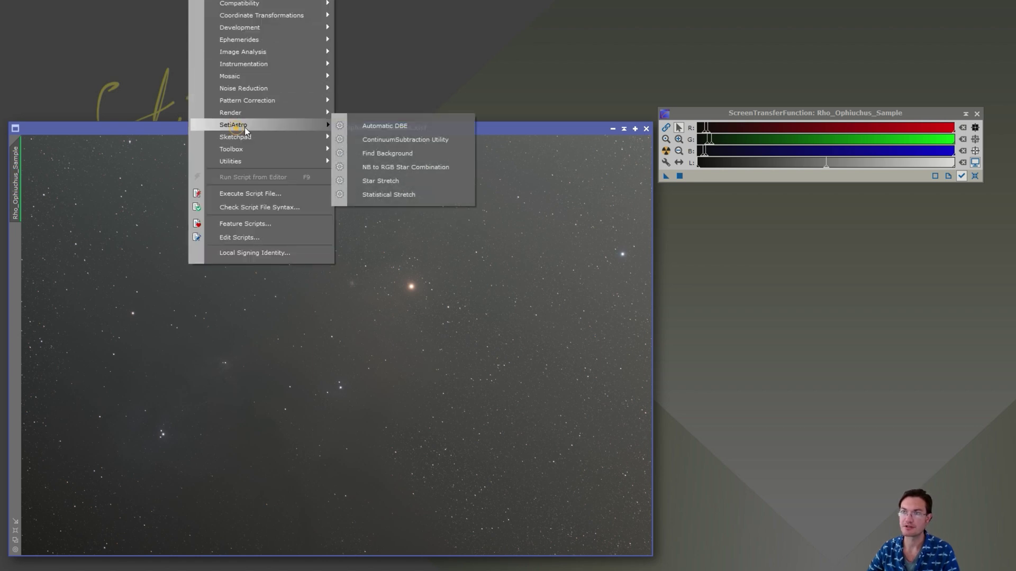
click(378, 127)
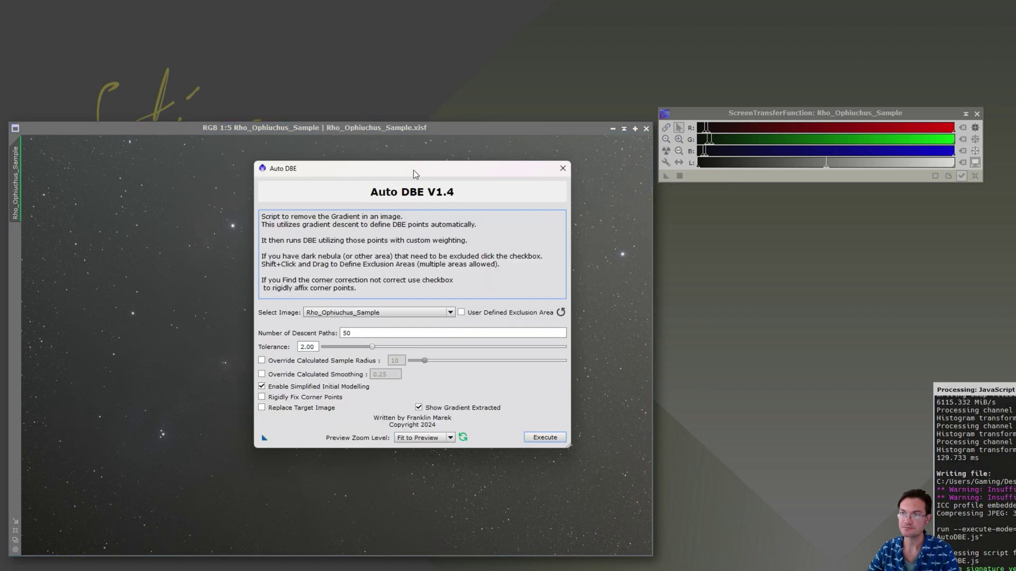
click(460, 313)
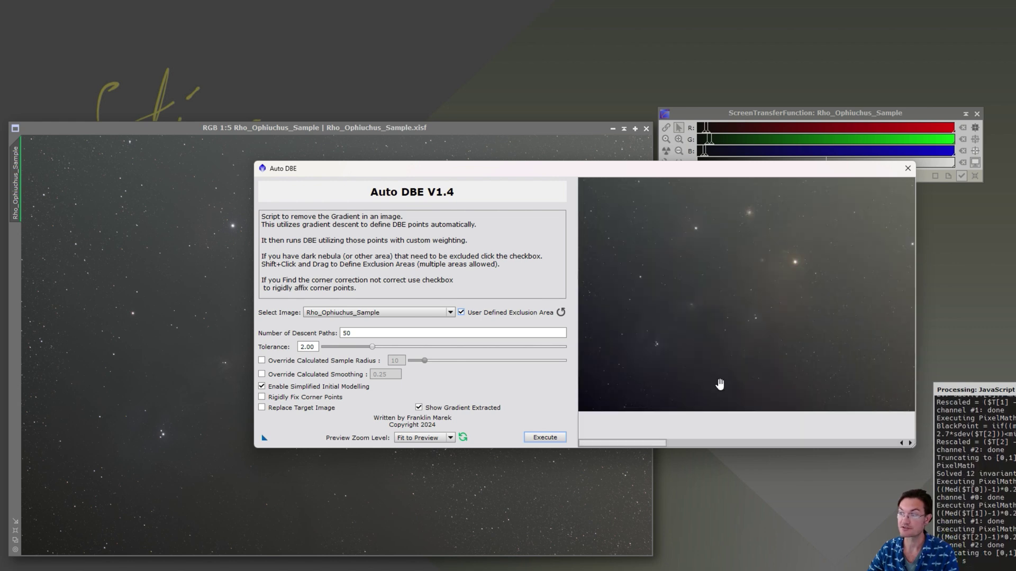
drag(756, 402, 645, 279)
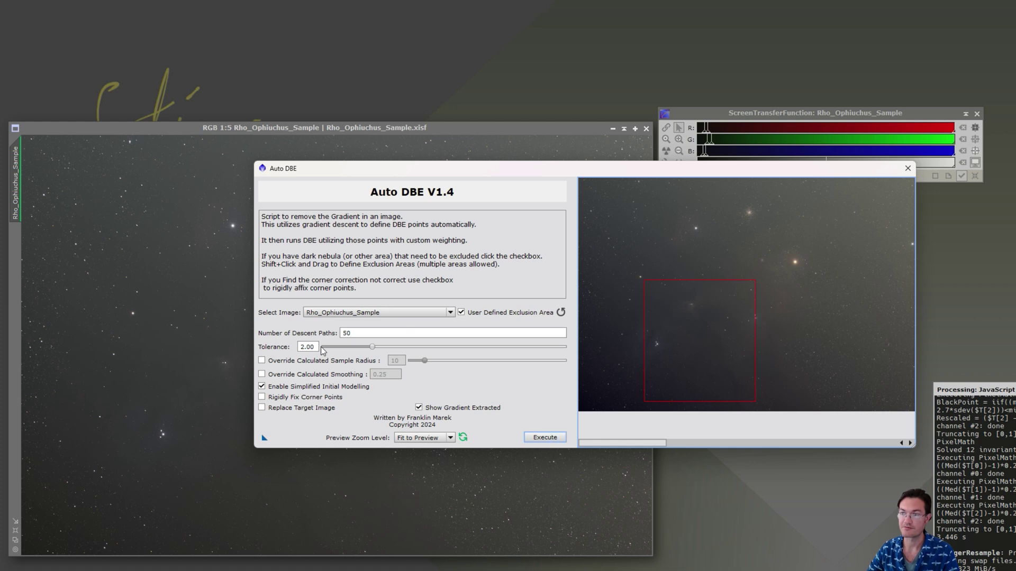
click(543, 436)
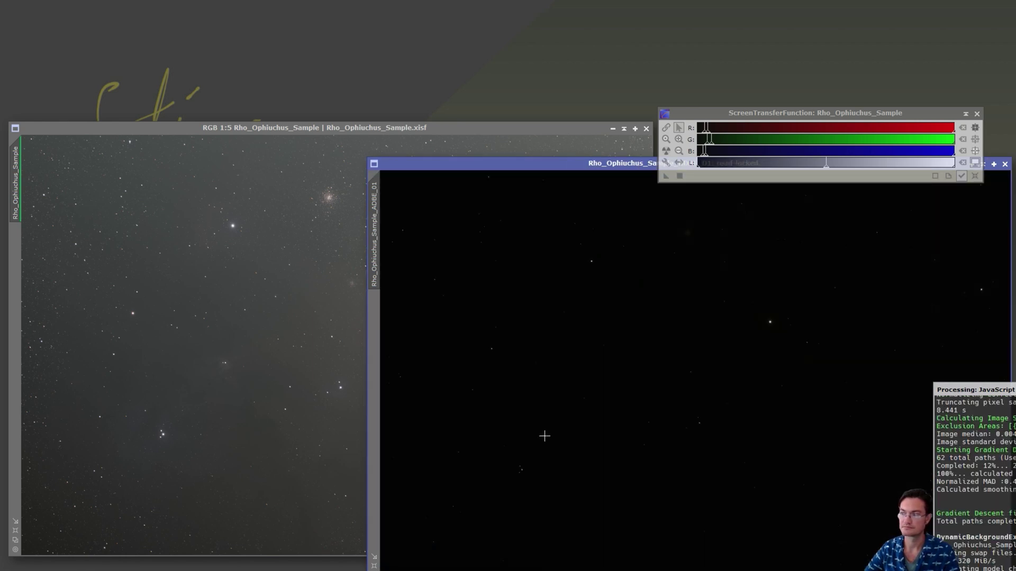
Close STF and auto-stretch the Extracted_Background image to inspect it.
click(977, 114)
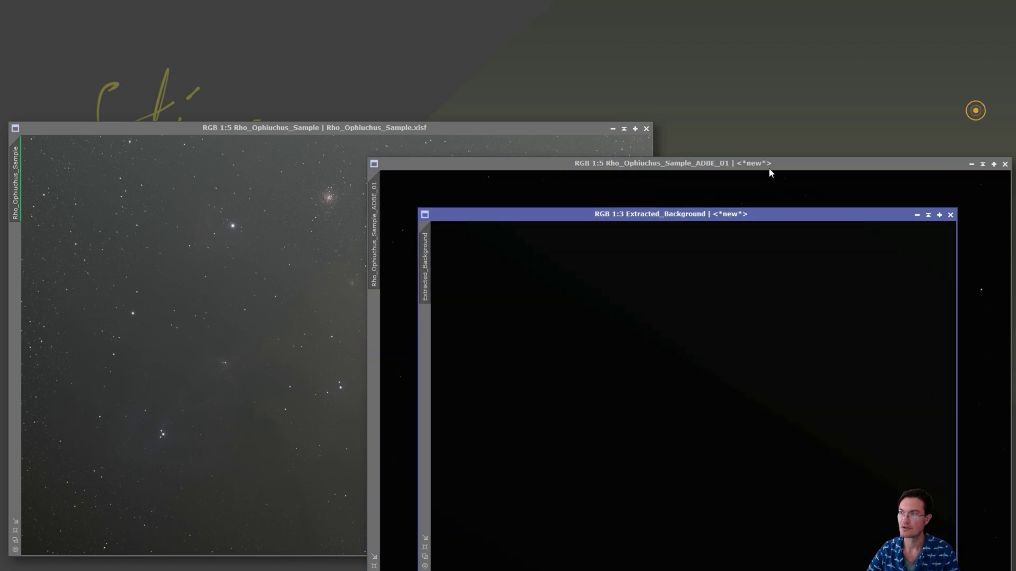
drag(669, 220, 743, 62)
click(740, 123)
key(ctrl+a)
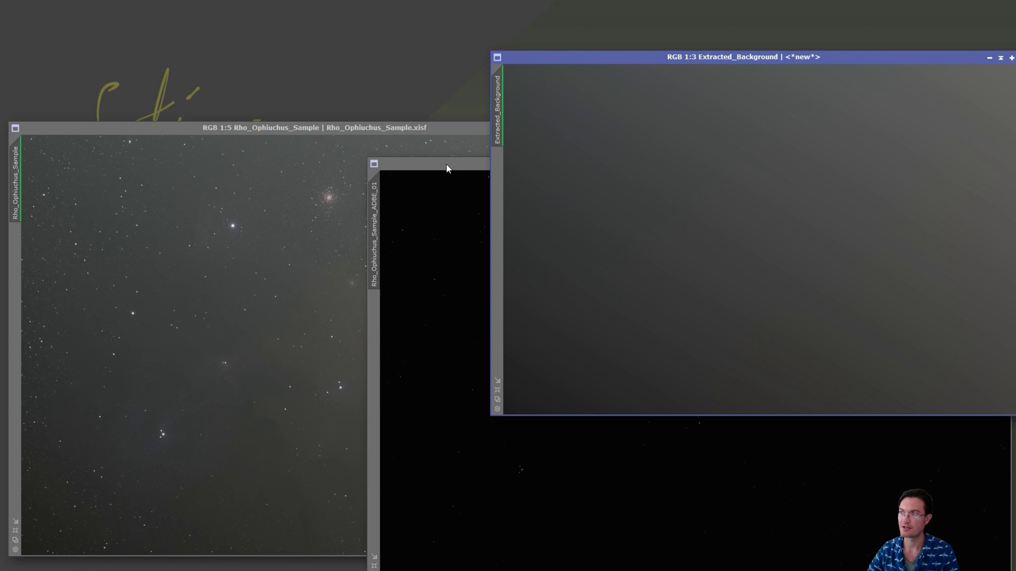
Auto-stretch the gradient-corrected ADBE_01 image and move it up and right.
drag(446, 167, 242, 56)
click(318, 203)
key(ctrl+a)
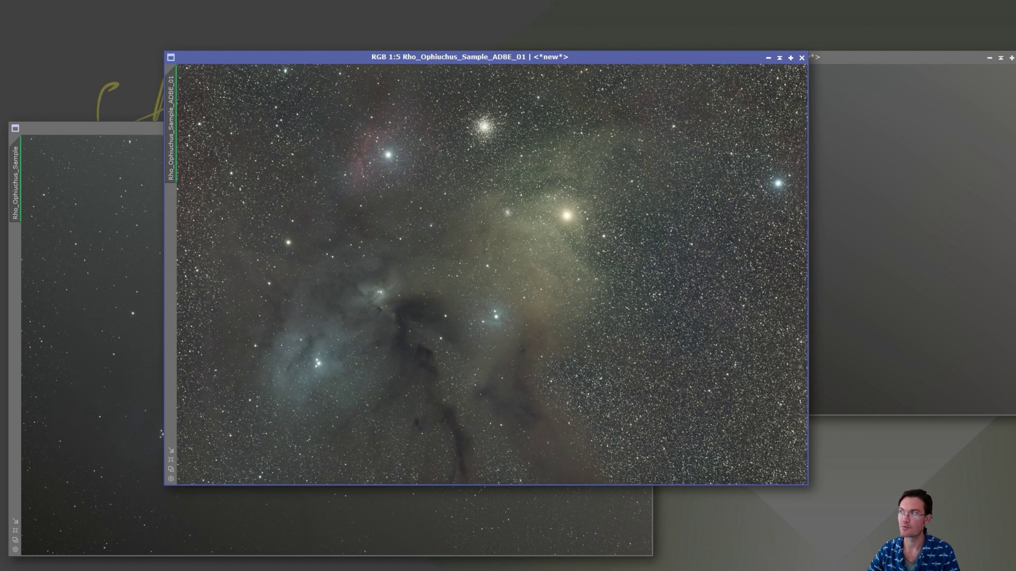
drag(457, 53, 662, 9)
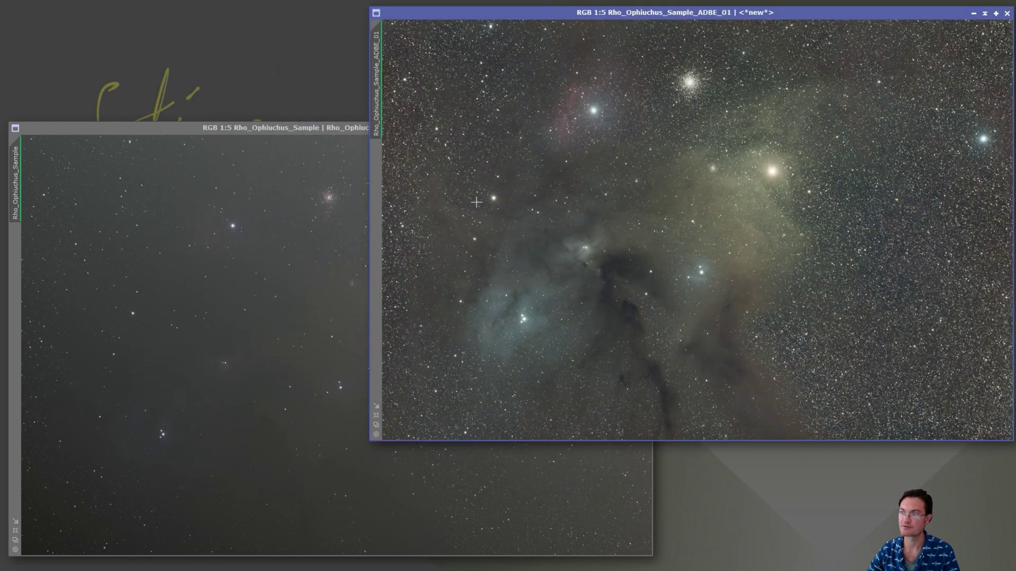
Compare the original with the corrected image, then iconize the original image.
click(248, 440)
click(926, 176)
click(216, 225)
click(617, 127)
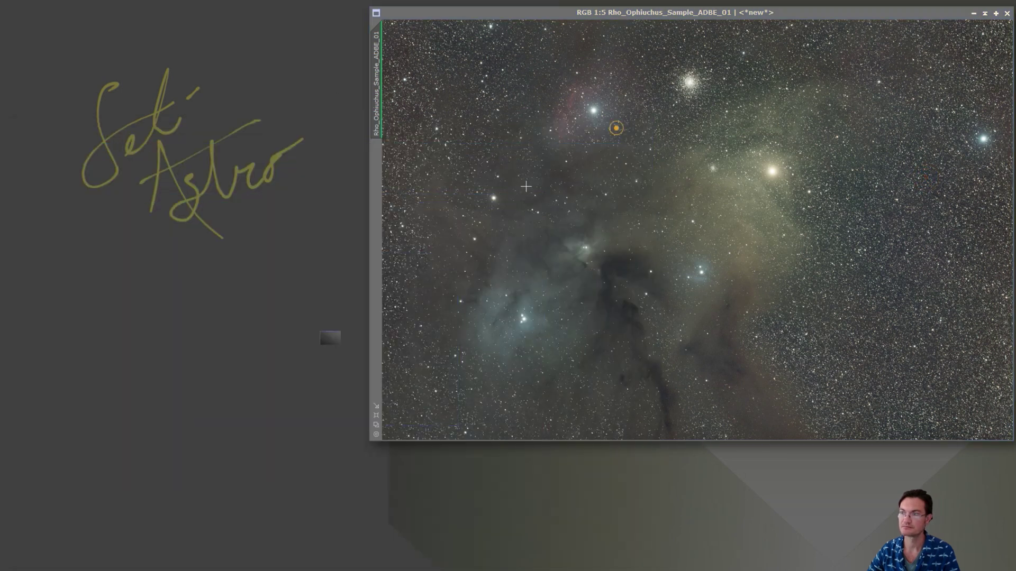
drag(397, 347, 394, 333)
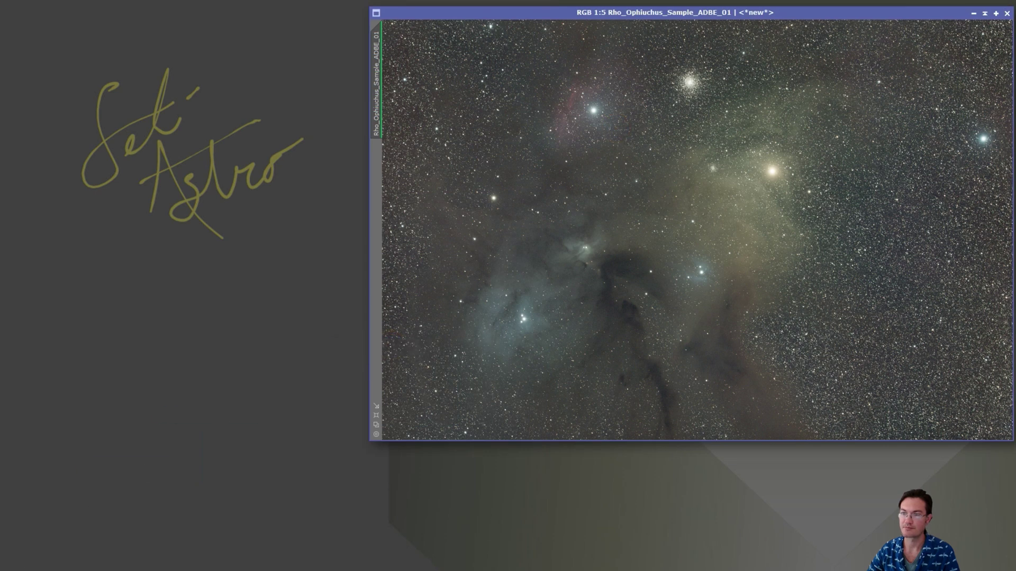
Apply BlurXTerminator Correct Only, then again with Stars 0.40, Halos 0.30, Nonstellar 0.60.
drag(634, 13, 292, 26)
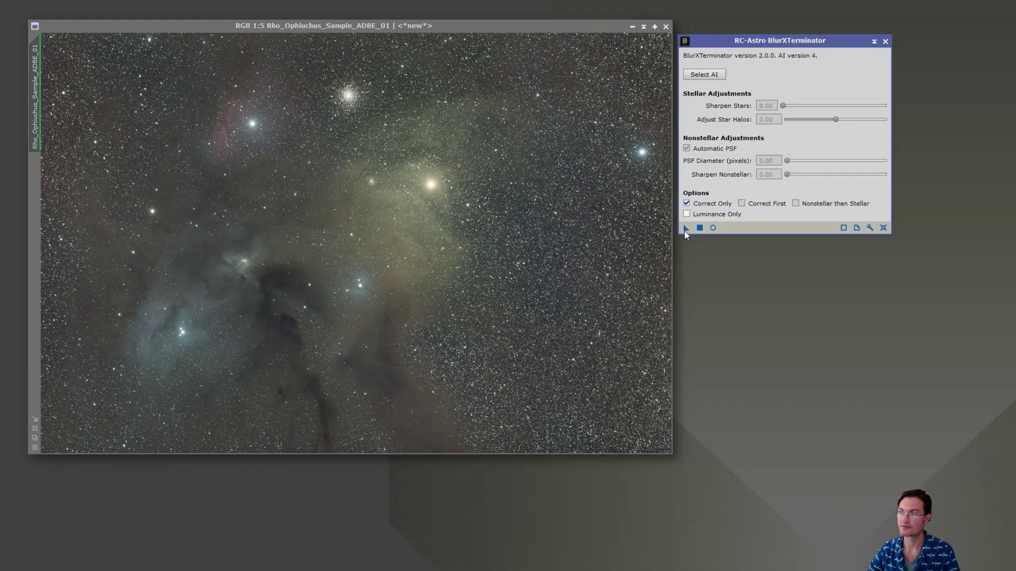
drag(685, 228, 504, 221)
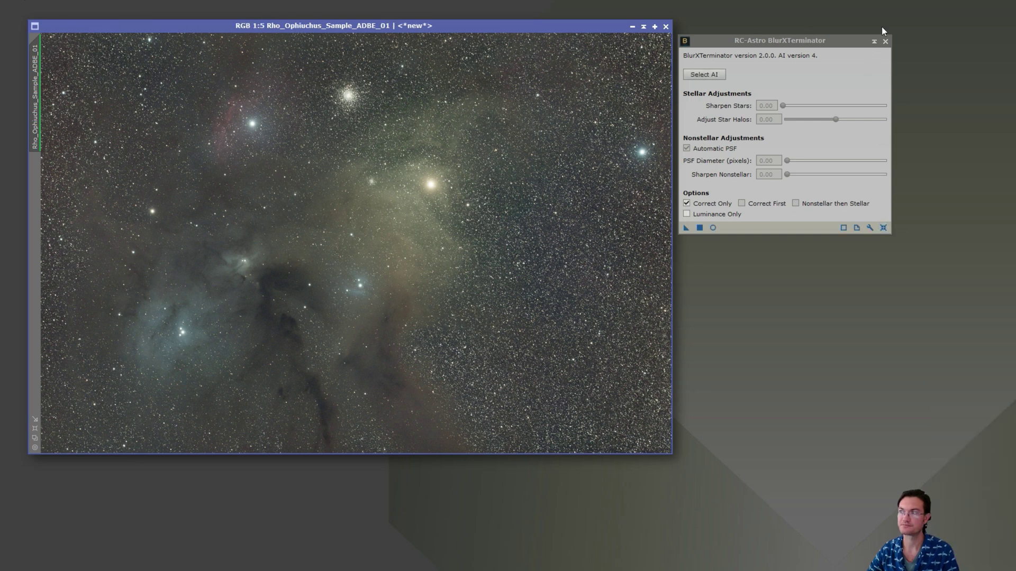
click(815, 139)
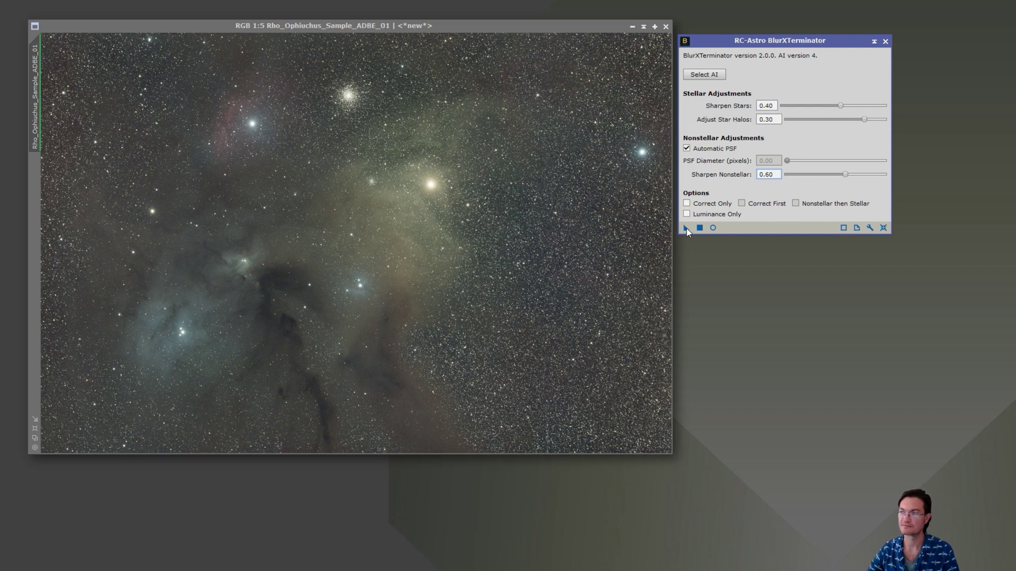
drag(686, 228, 551, 224)
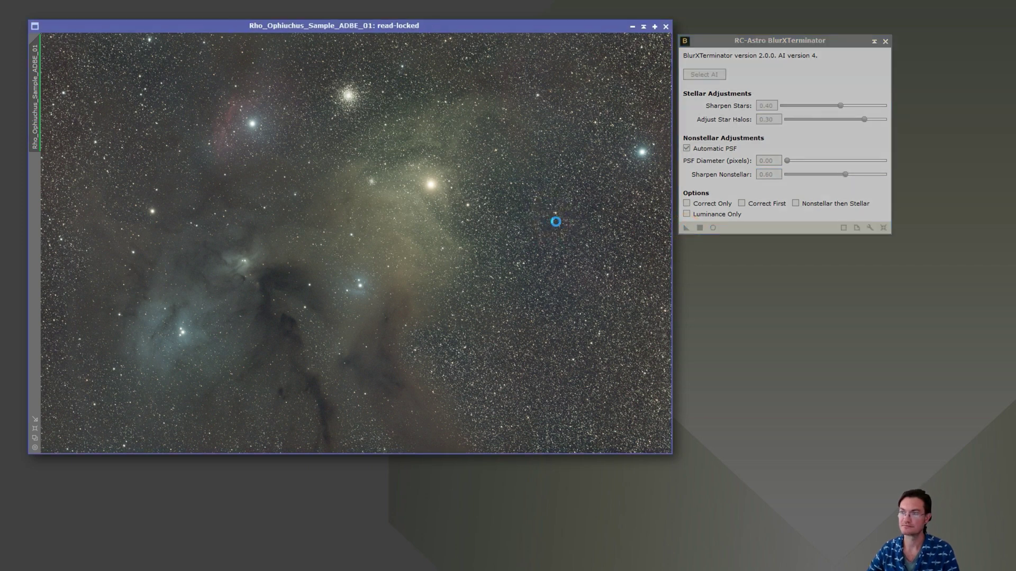
Close BlurXTerminator, zoom in to check the sharpened stars, and enlarge the ADBE_01 window.
click(885, 41)
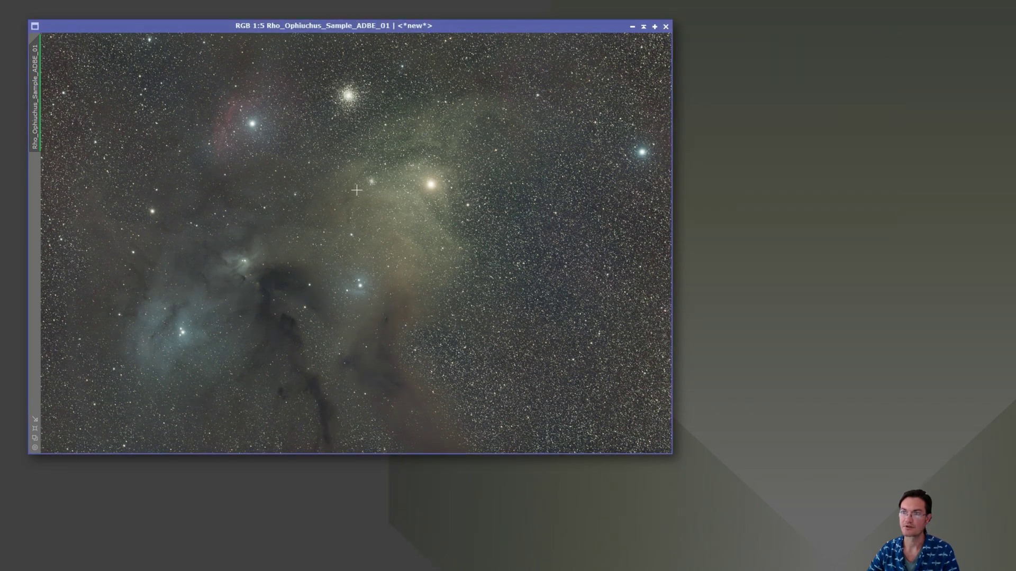
scroll(470, 196, up, 3)
scroll(346, 292, up, 1)
scroll(343, 299, down, 1)
scroll(141, 402, down, 1)
scroll(106, 381, up, 1)
scroll(102, 373, up, 1)
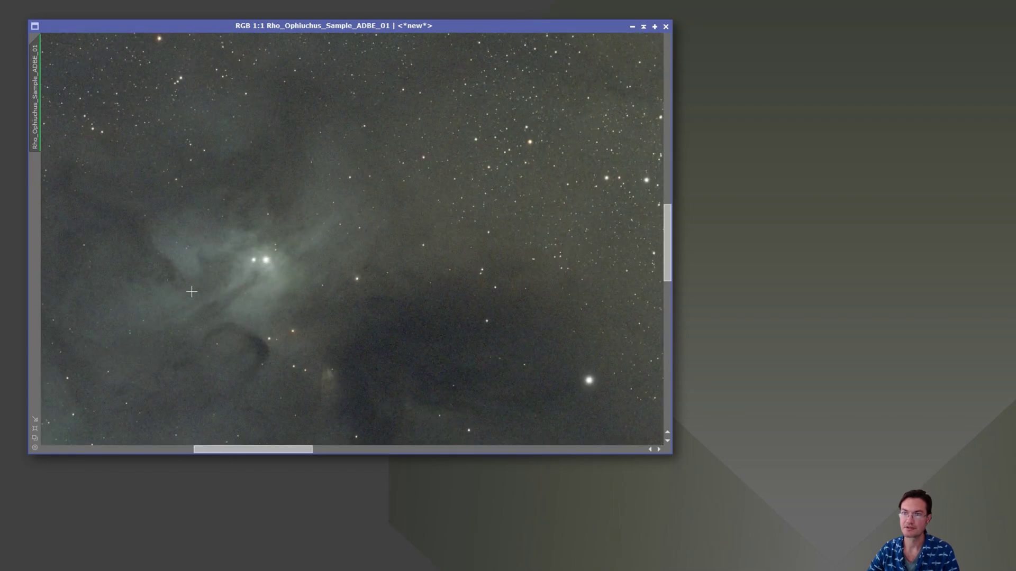
scroll(249, 303, down, 5)
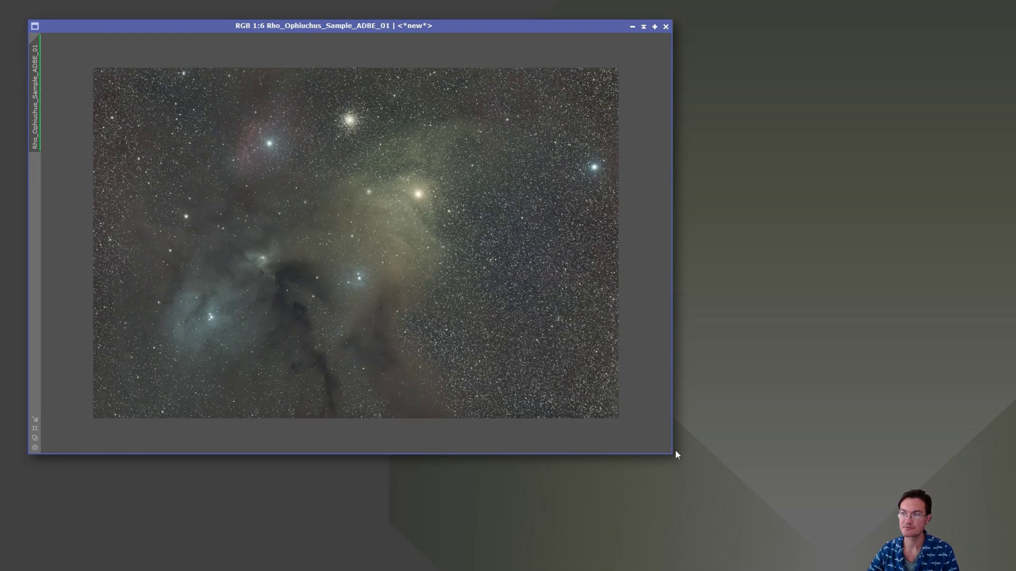
drag(674, 453, 839, 544)
scroll(510, 352, up, 2)
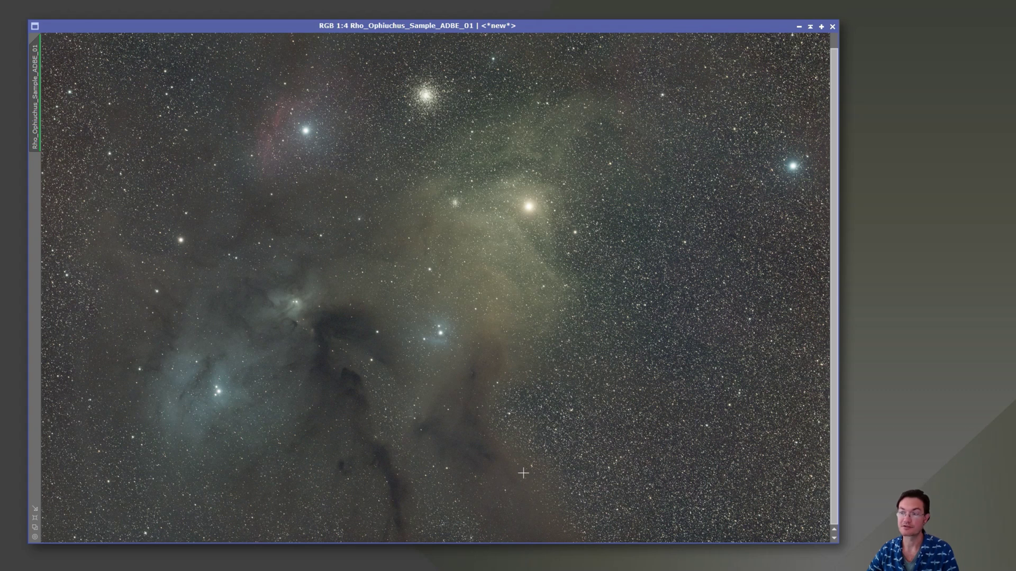
Start the FindBackground script and exclude the bright nebula and a second small nebula region.
click(211, 0)
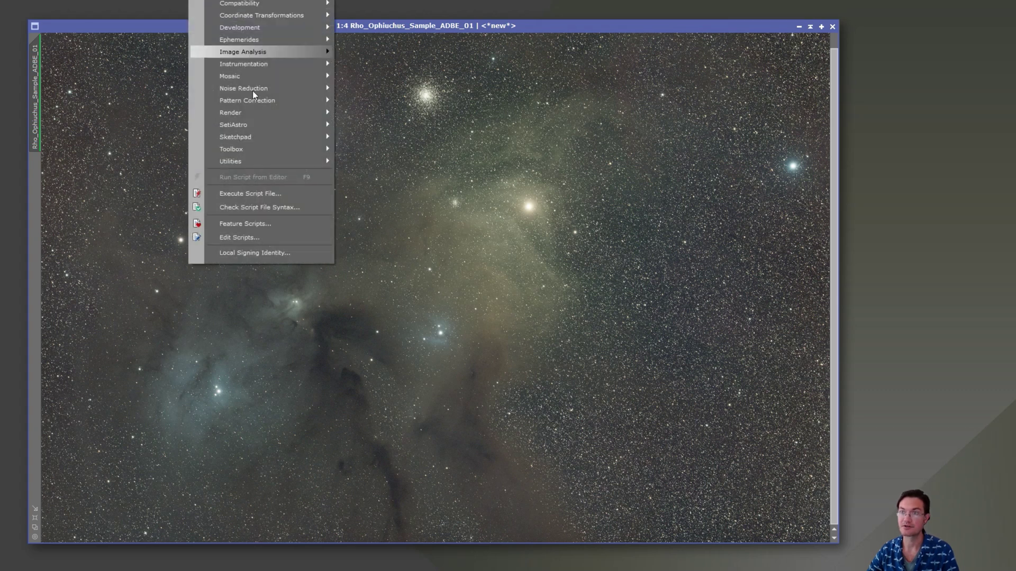
mouse_move(269, 126)
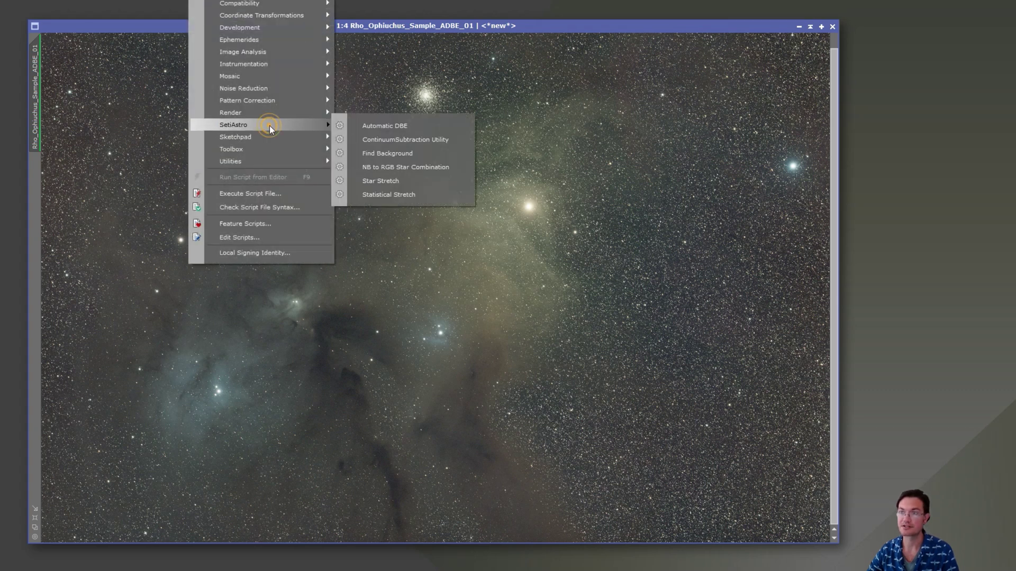
click(402, 152)
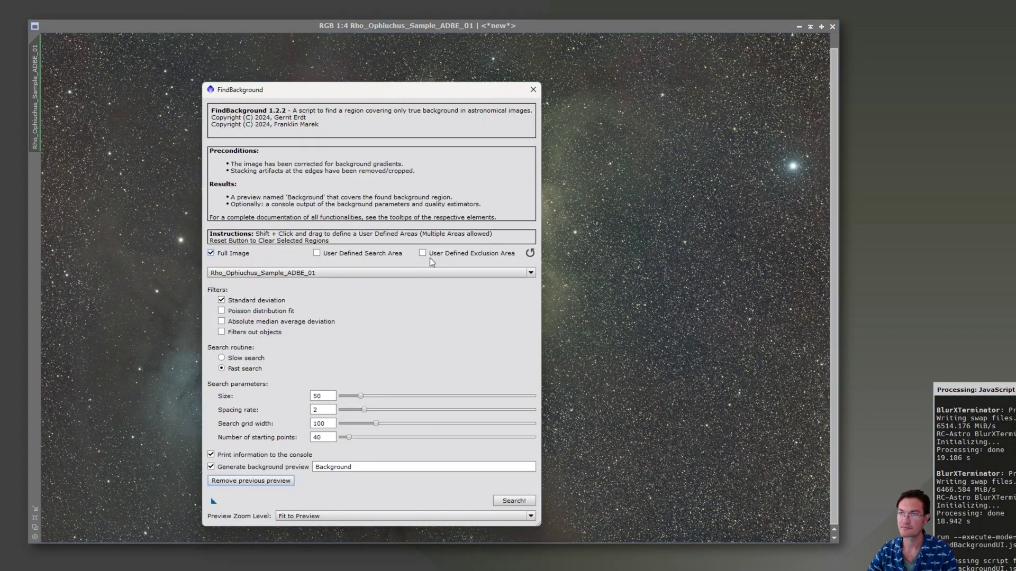
click(430, 256)
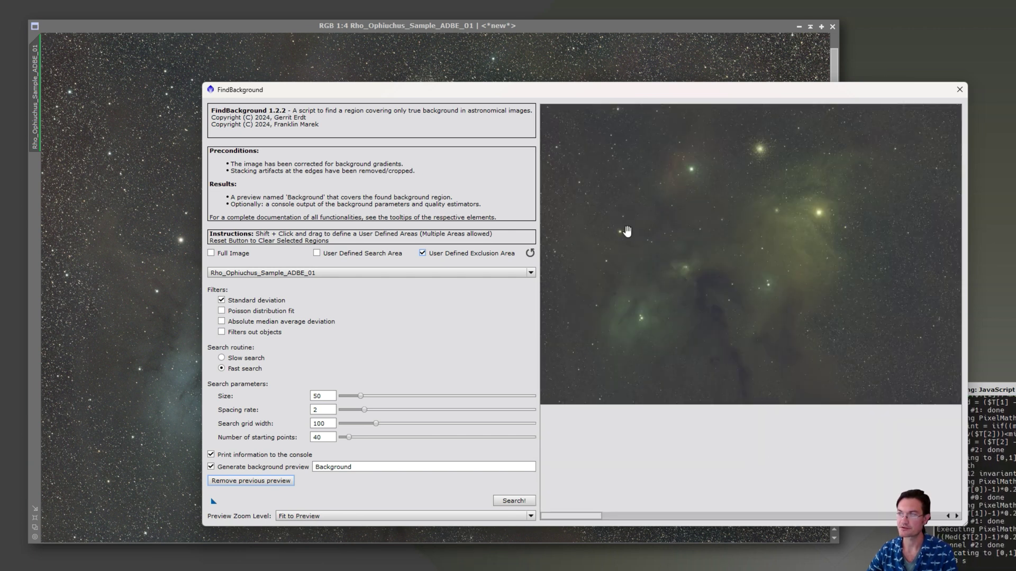
drag(640, 223, 813, 410)
shift+click(605, 273)
drag(624, 294, 665, 335)
Search for a true sky-background patch to create the Background preview, then close the script.
click(515, 501)
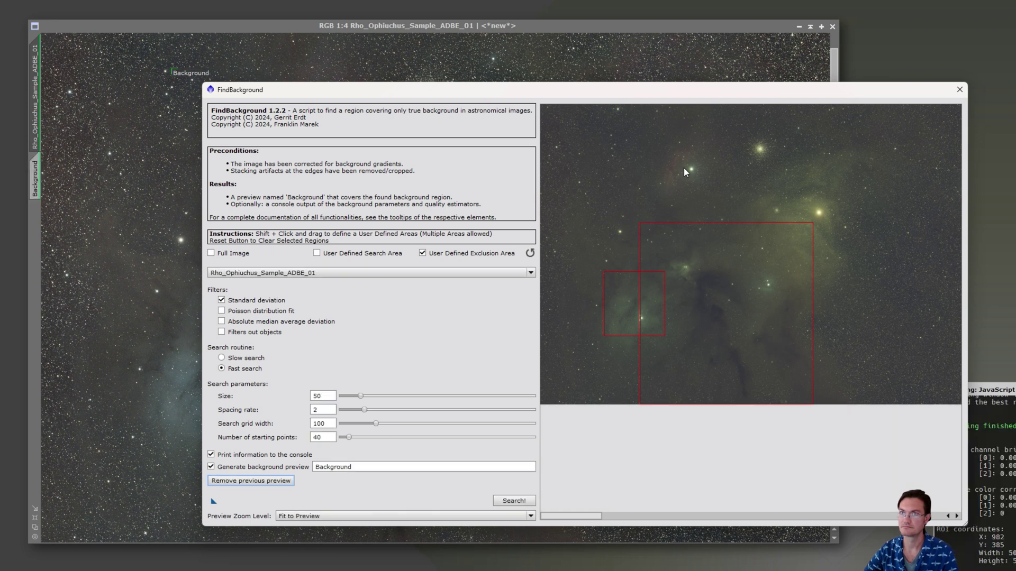
click(960, 87)
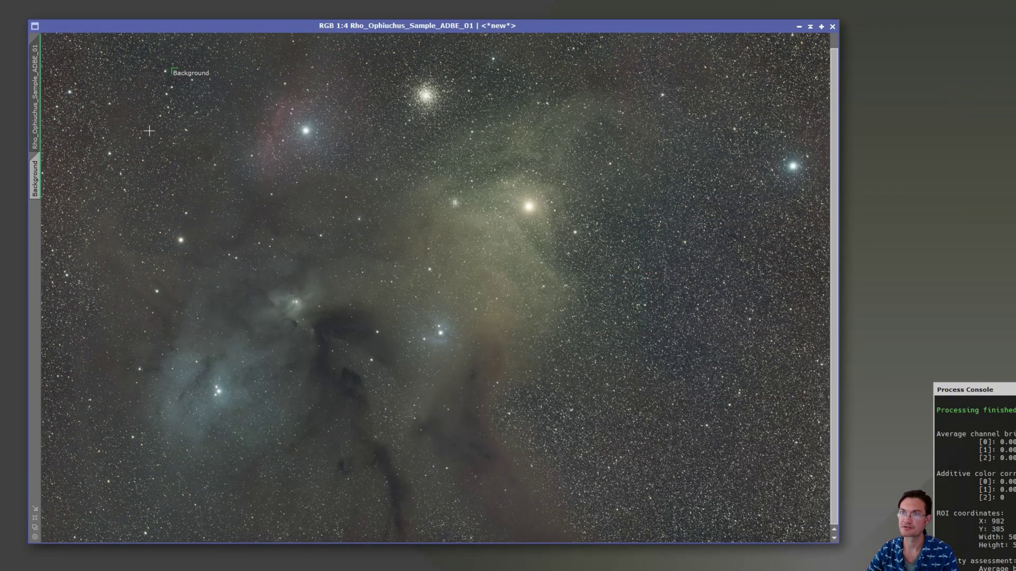
scroll(154, 74, up, 4)
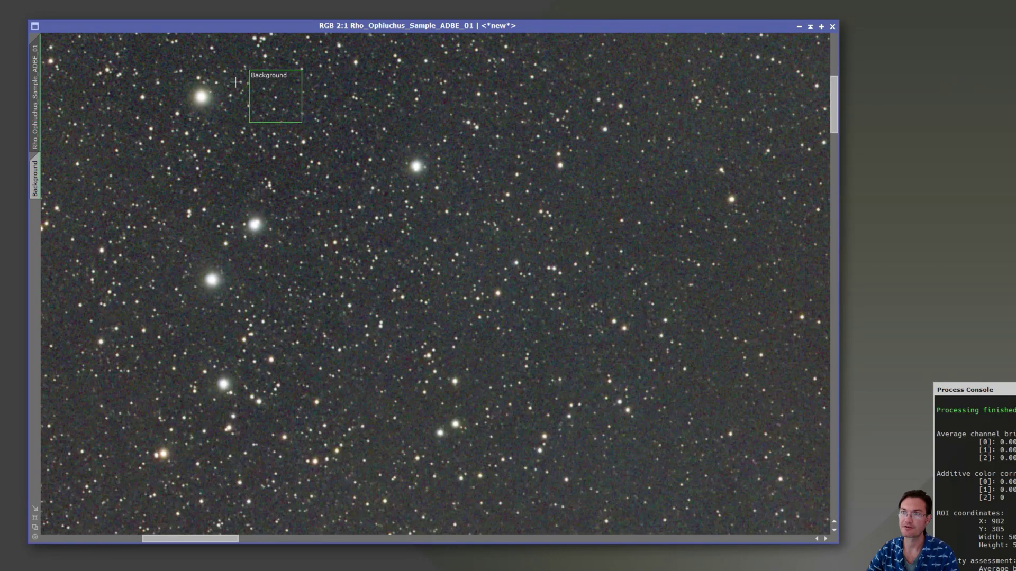
scroll(306, 113, down, 4)
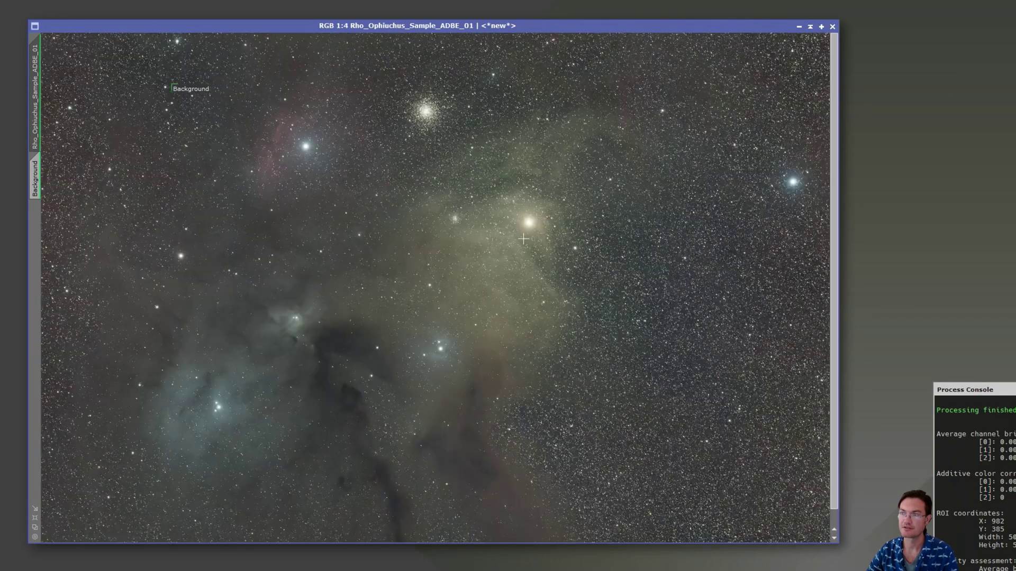
Set the Background preview as the SPCC background neutralisation Region of Interest.
click(464, 252)
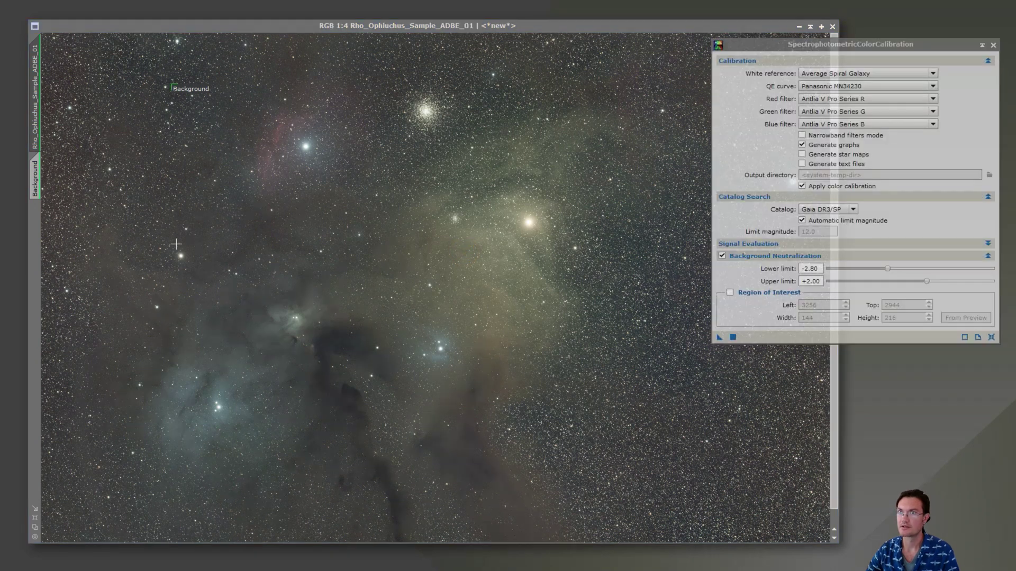
click(39, 183)
drag(38, 183, 725, 331)
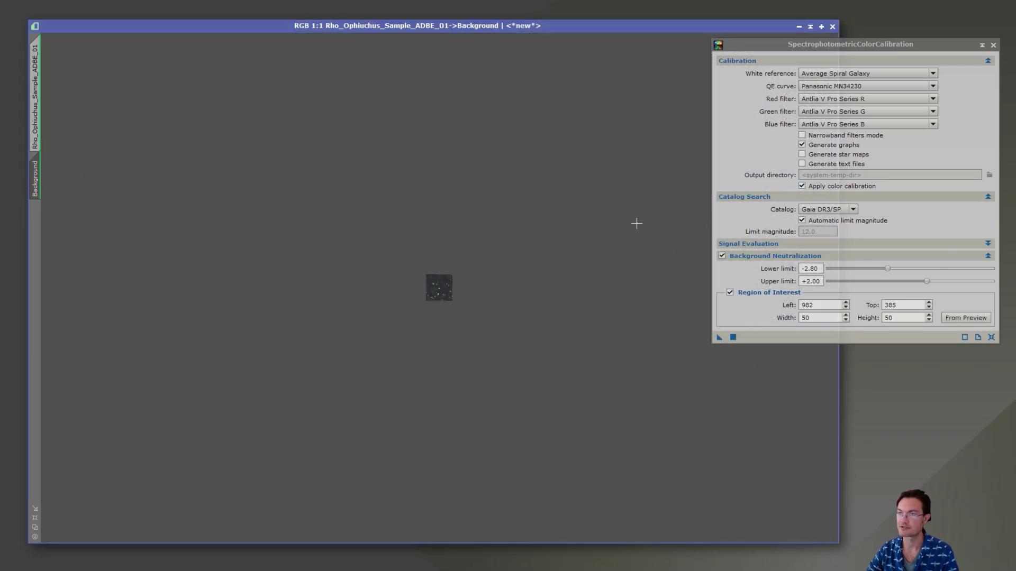
click(33, 105)
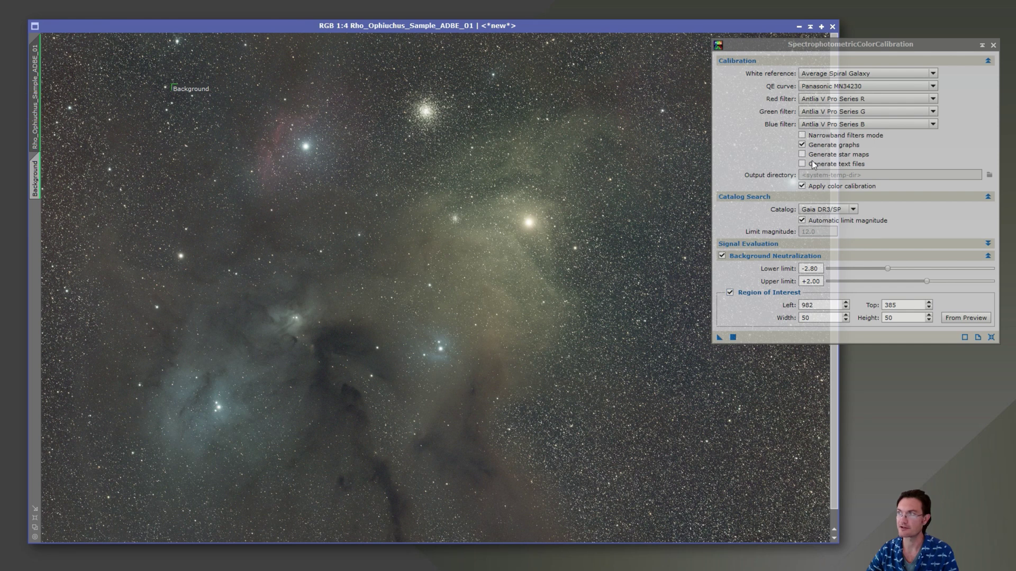
Apply SPCC with G2V Star as the white reference, then close its graphs and settings.
click(861, 74)
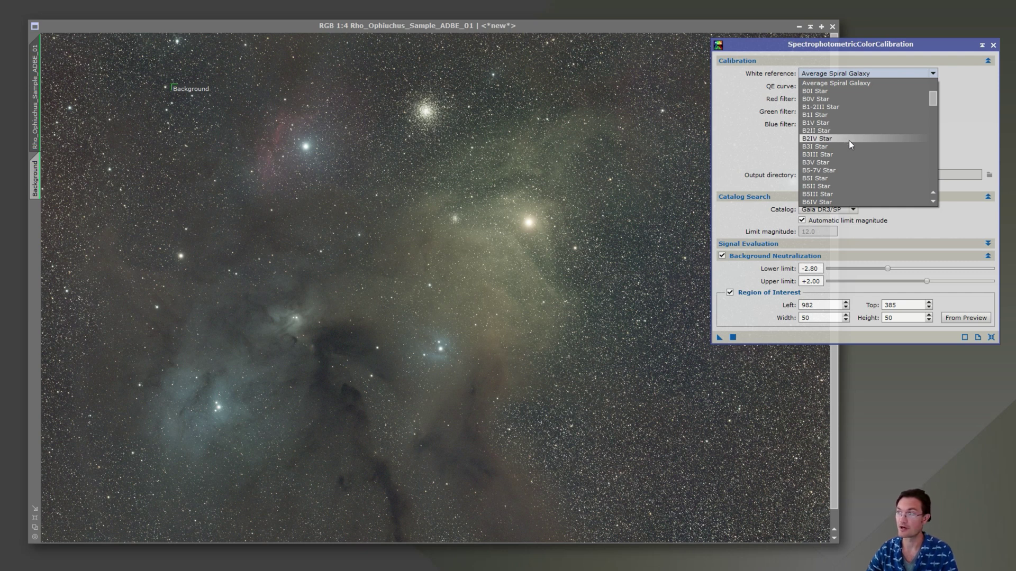
scroll(849, 141, down, 2)
scroll(849, 141, down, 6)
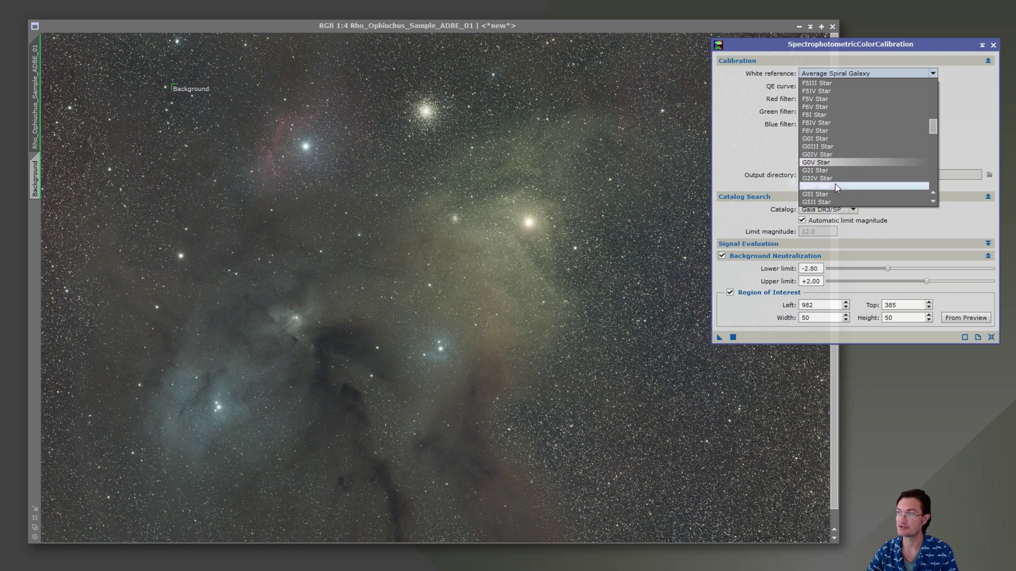
scroll(835, 183, down, 1)
click(838, 187)
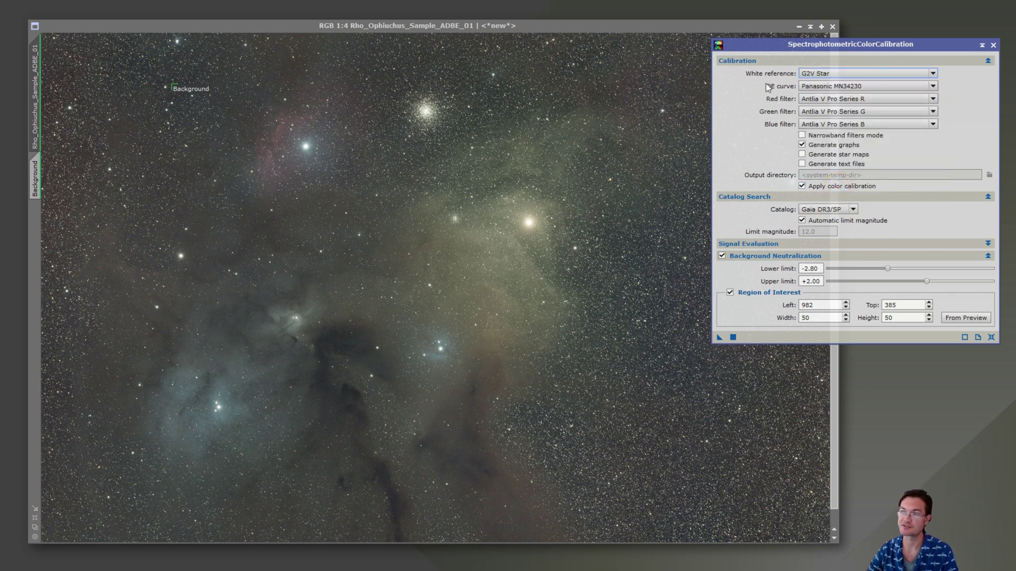
mouse_move(762, 178)
click(719, 338)
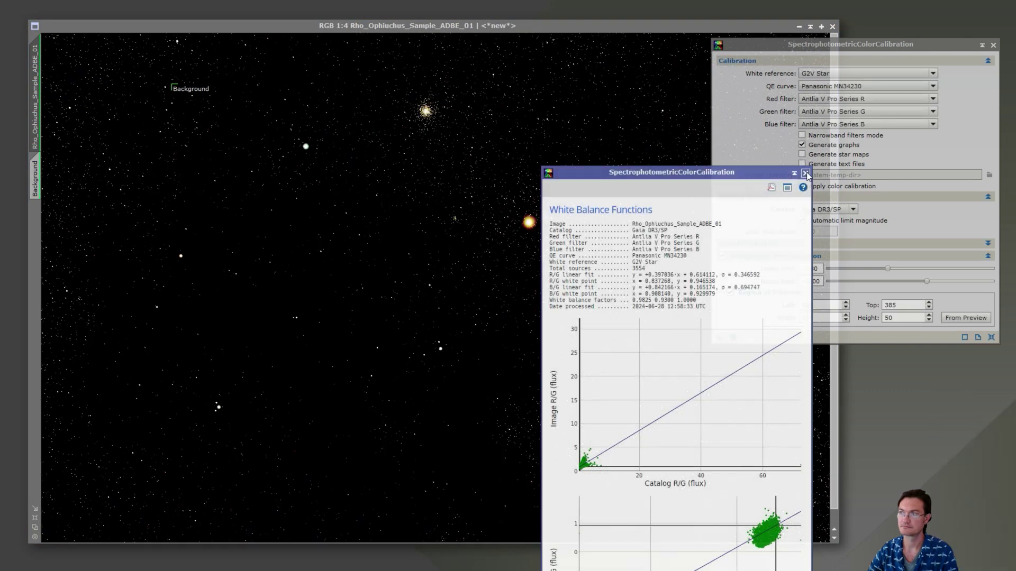
click(805, 173)
click(993, 46)
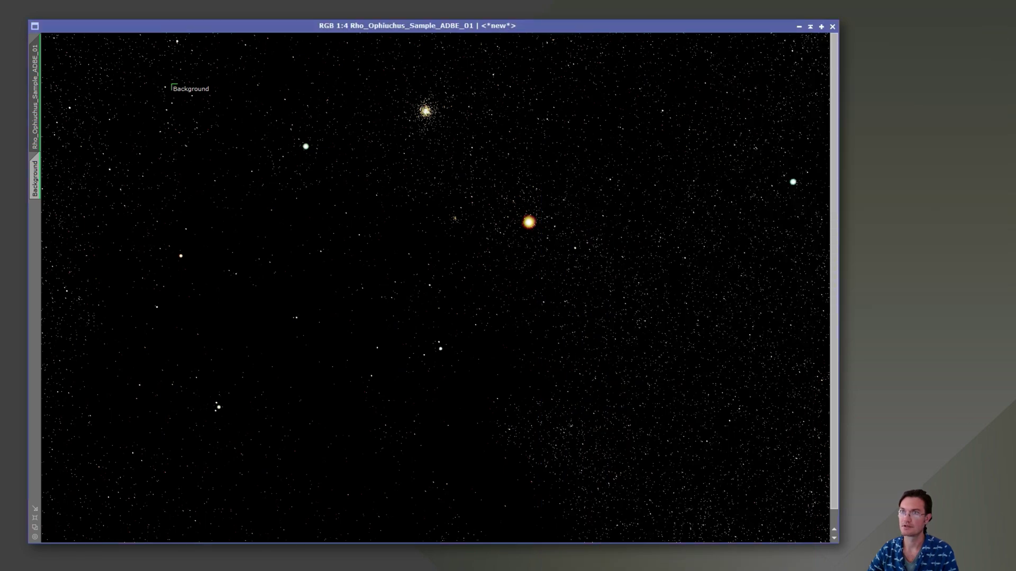
Auto-stretch the calibrated image display with ScreenTransferFunction.
key(alt+p)
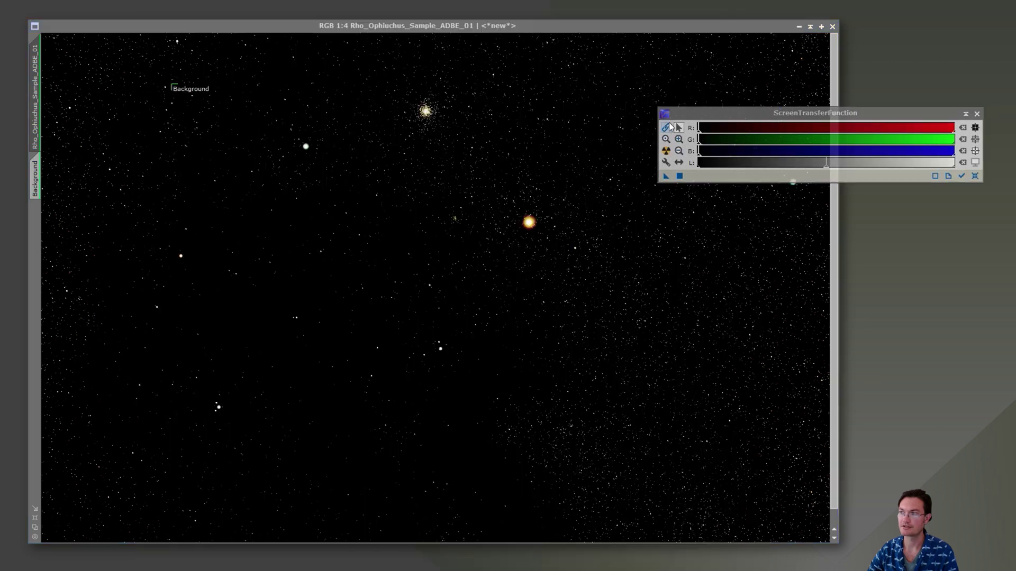
click(518, 185)
key(ctrl+a)
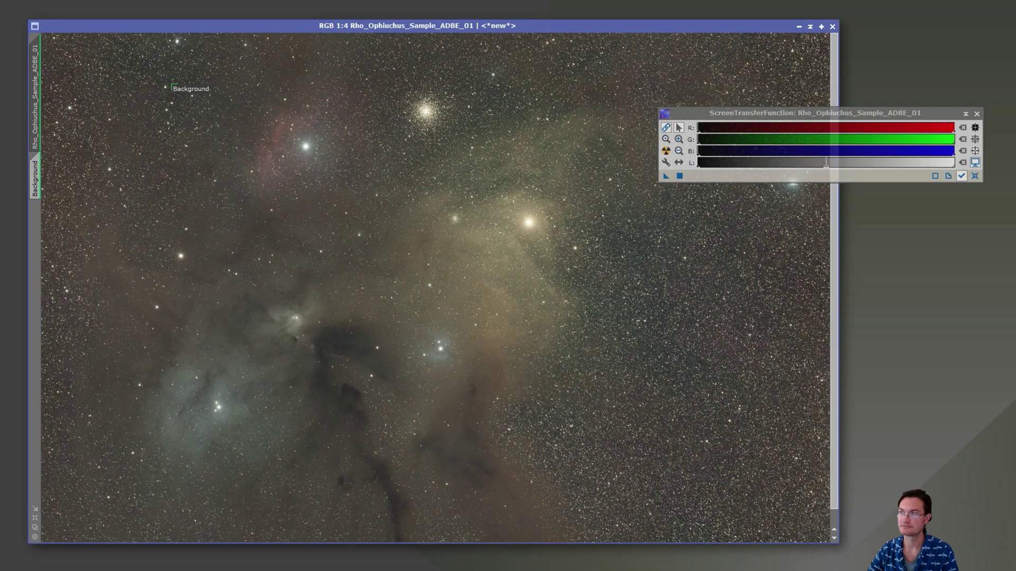
Run StarXTerminator on ADBE_01 with Generate Star Image and Large Overlap enabled.
click(976, 113)
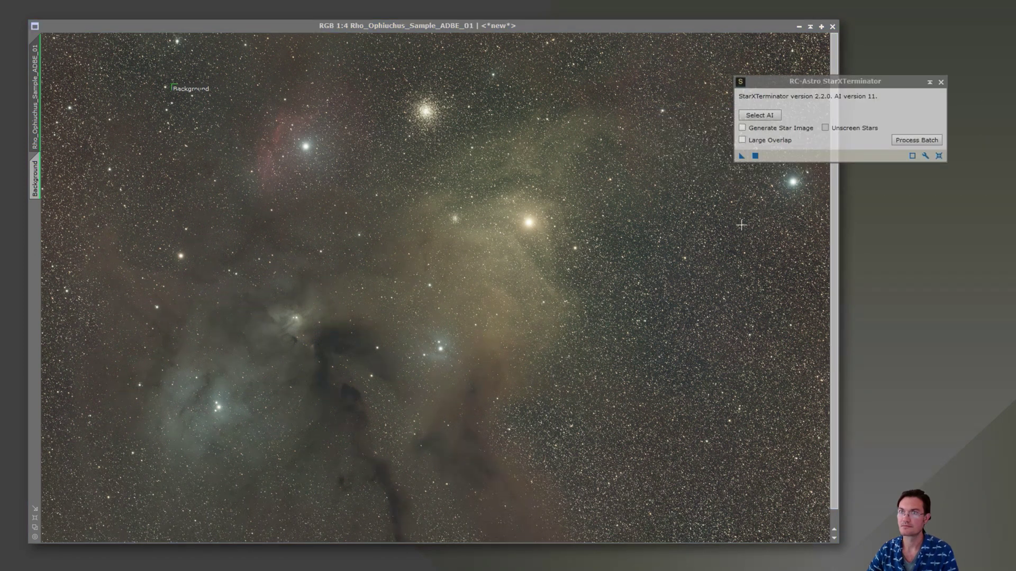
click(784, 127)
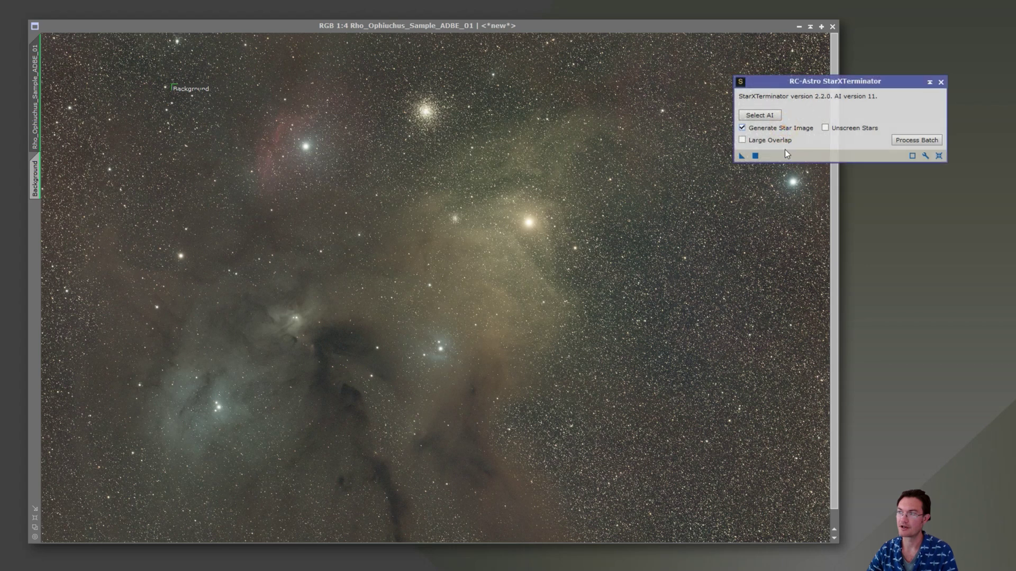
click(761, 141)
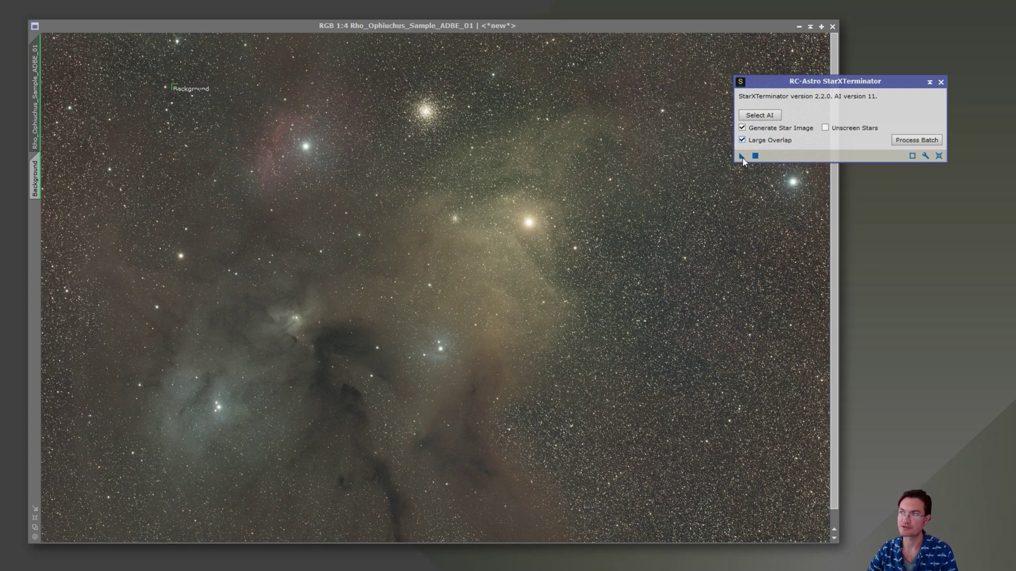
drag(741, 157, 648, 195)
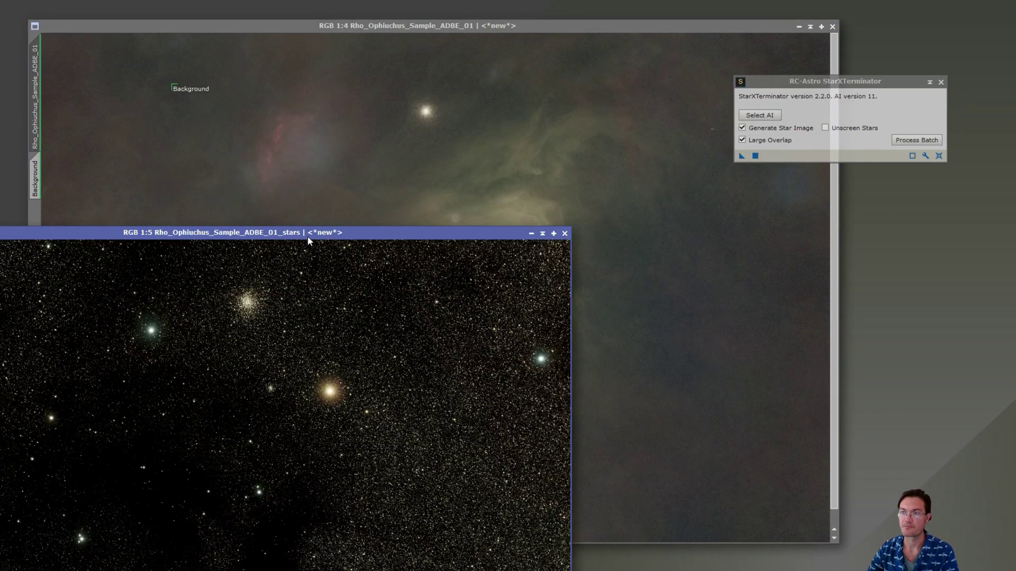
Reset the new ADBE_01_stars image to an unstretched display and minimize it.
drag(307, 232, 615, 56)
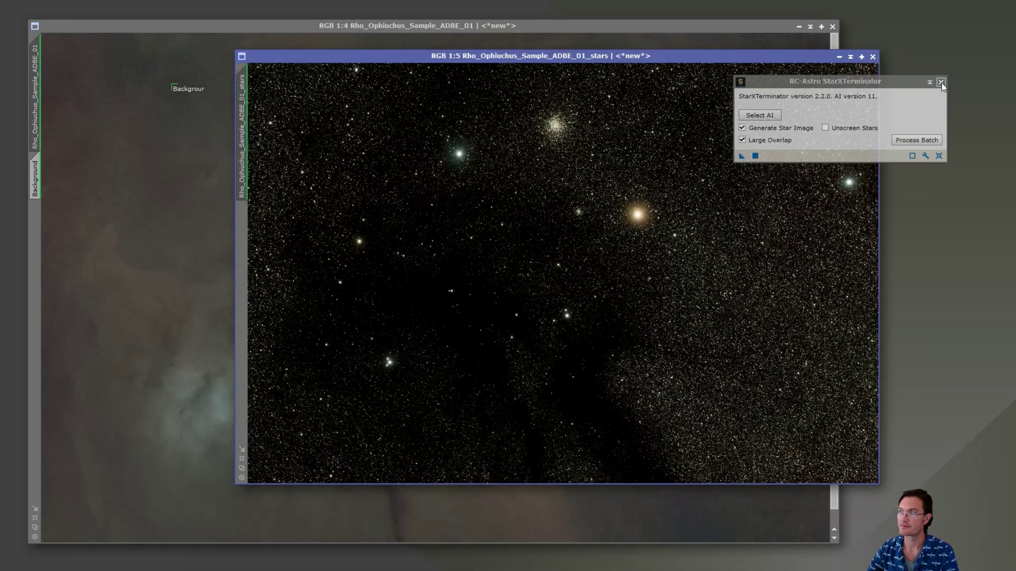
click(941, 83)
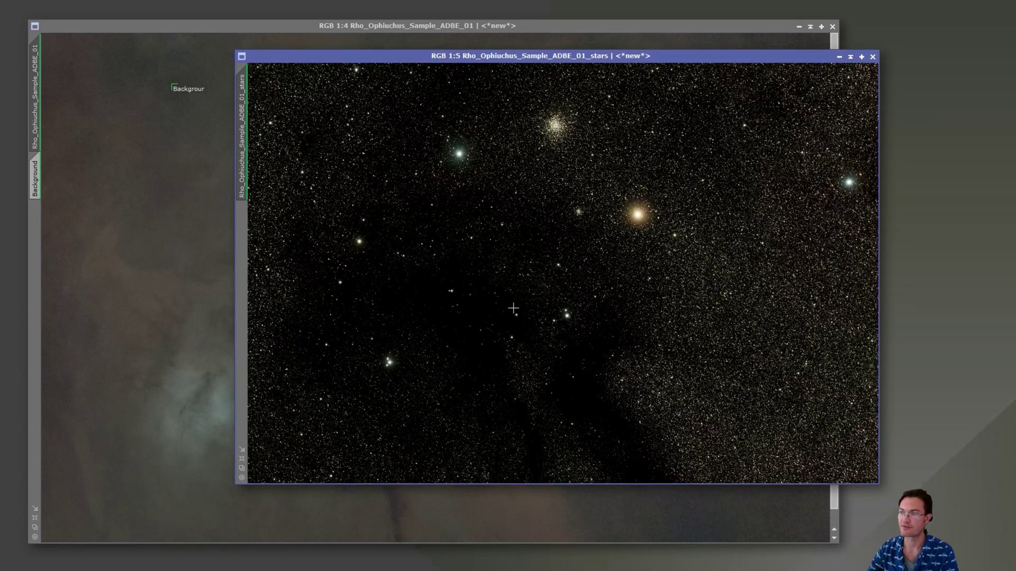
key(ctrl+F12)
click(839, 56)
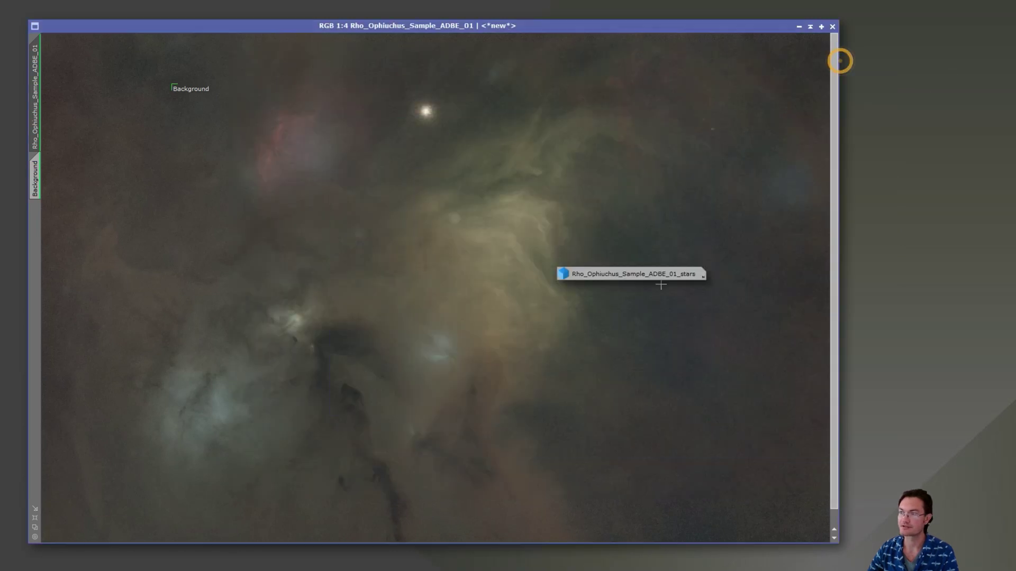
Park the stars image icon in the top-right corner of the workspace.
drag(598, 273, 907, 14)
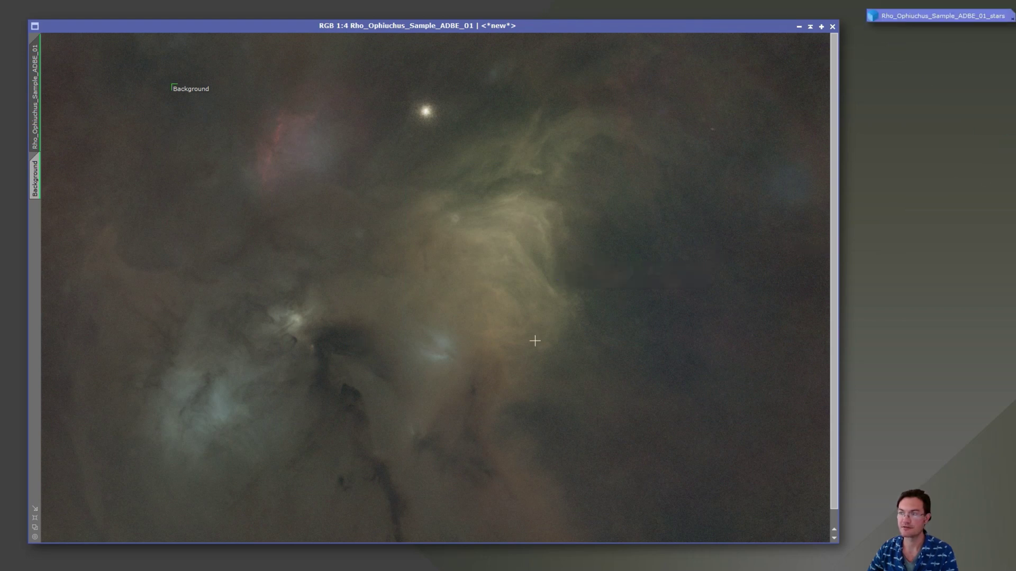
scroll(522, 338, down, 1)
scroll(420, 345, up, 1)
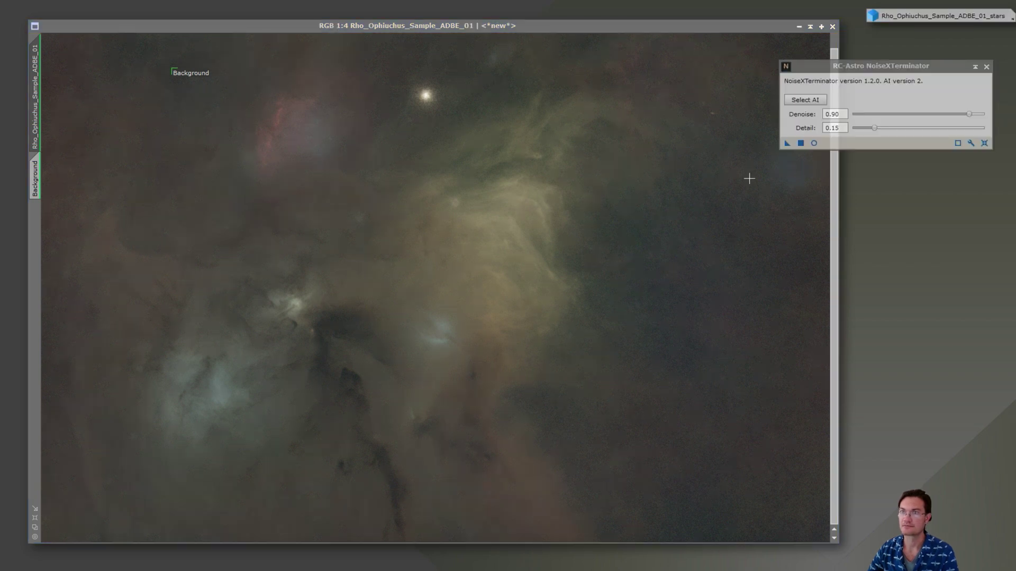
Denoise the starless nebula with NoiseXTerminator at 0.90 and Detail 0.15, then close it.
click(787, 143)
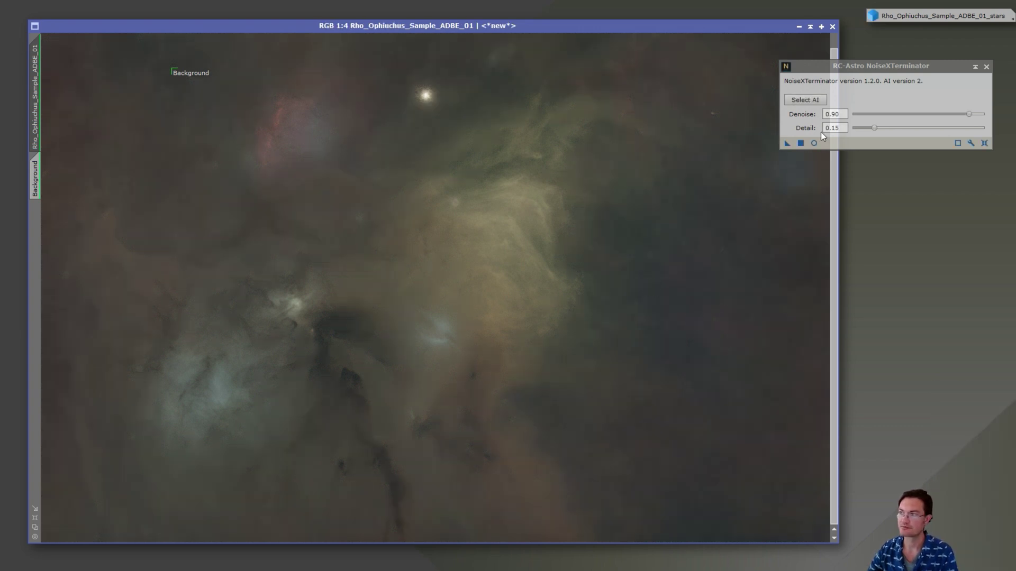
click(987, 66)
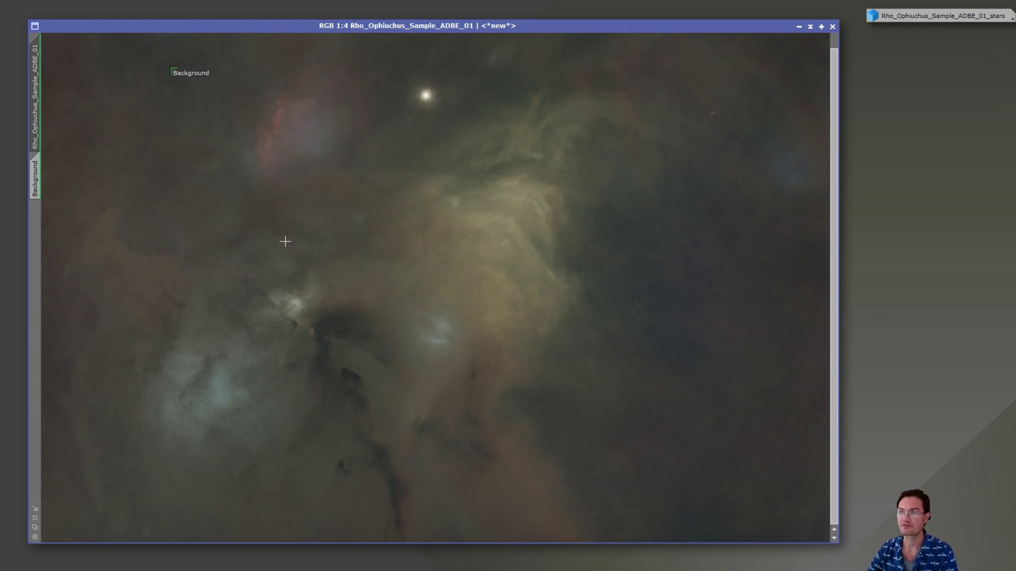
Stretch the starless nebula with Statistical Stretch to target median 0.25 and curves boost 0.15.
click(227, 1)
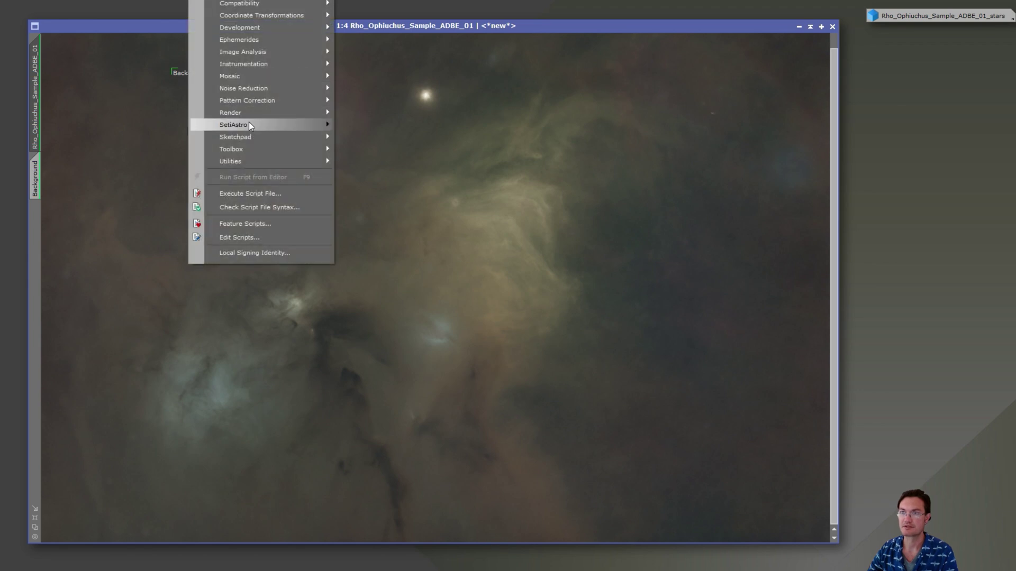
mouse_move(248, 121)
click(396, 195)
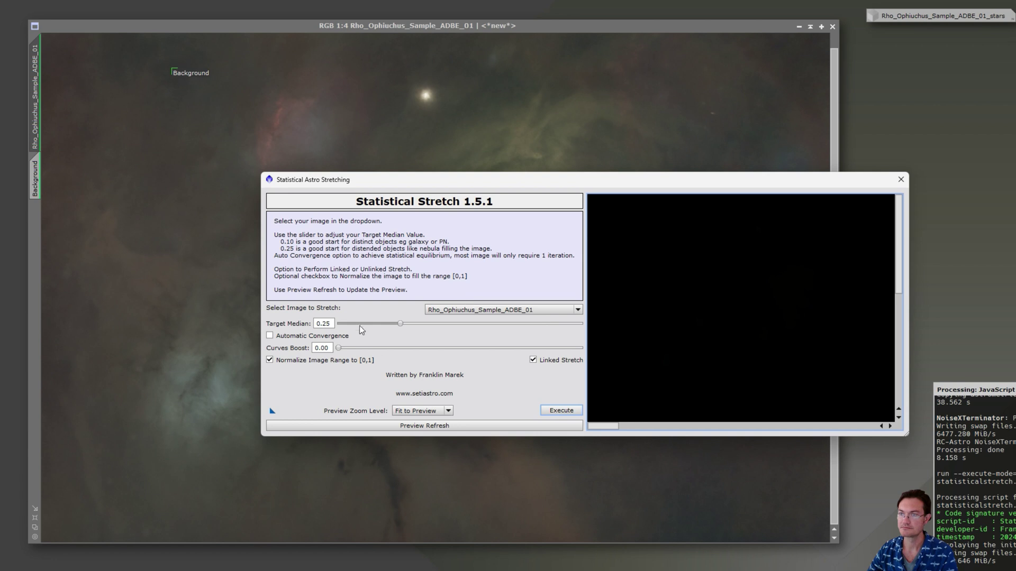
click(413, 426)
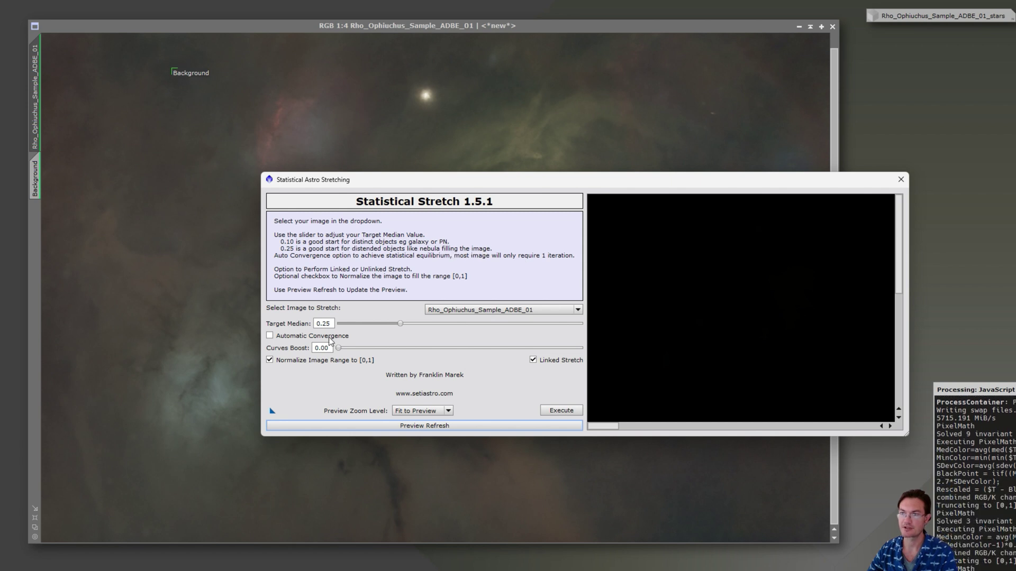
click(788, 348)
drag(339, 350, 413, 356)
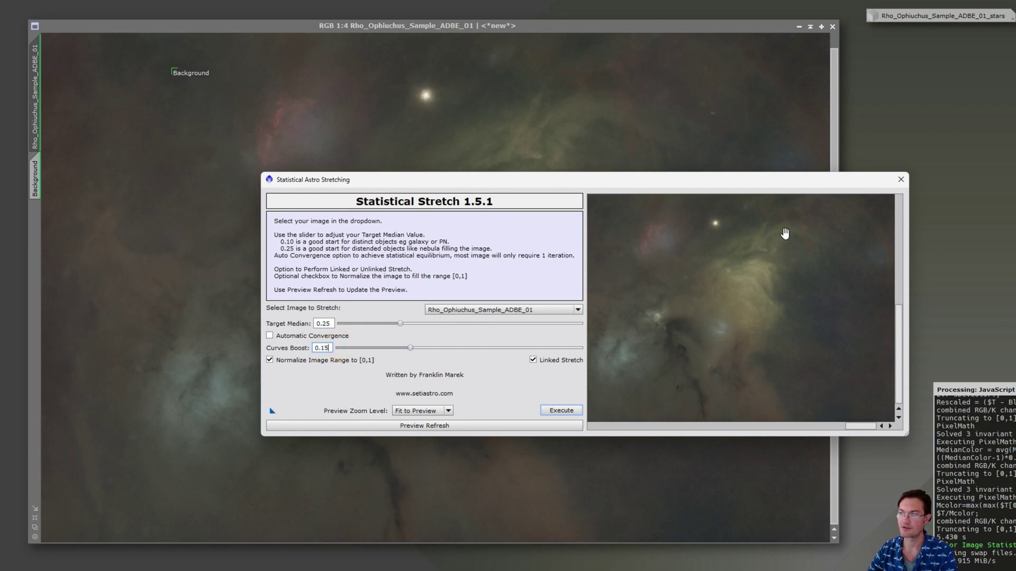
click(461, 425)
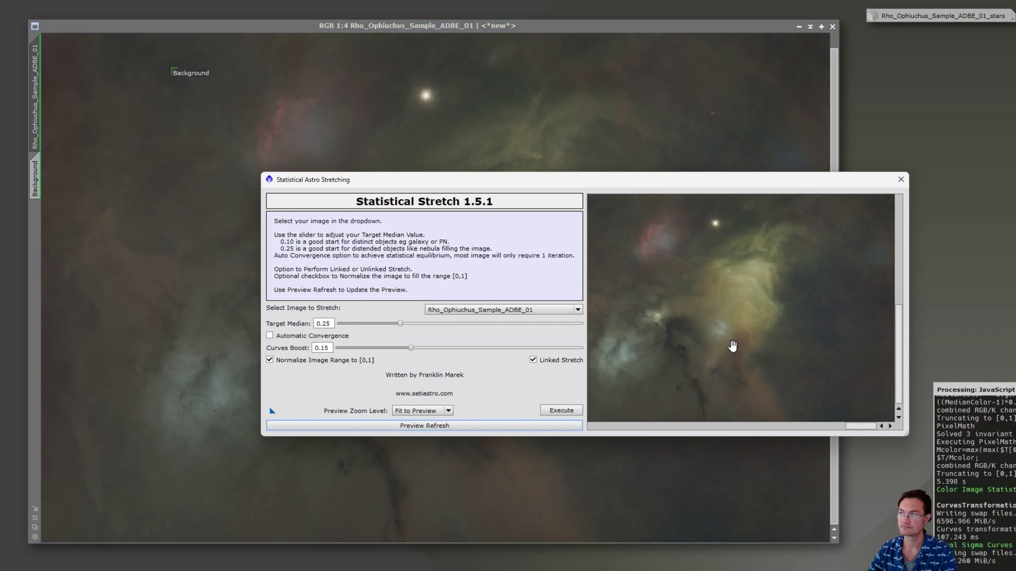
click(548, 411)
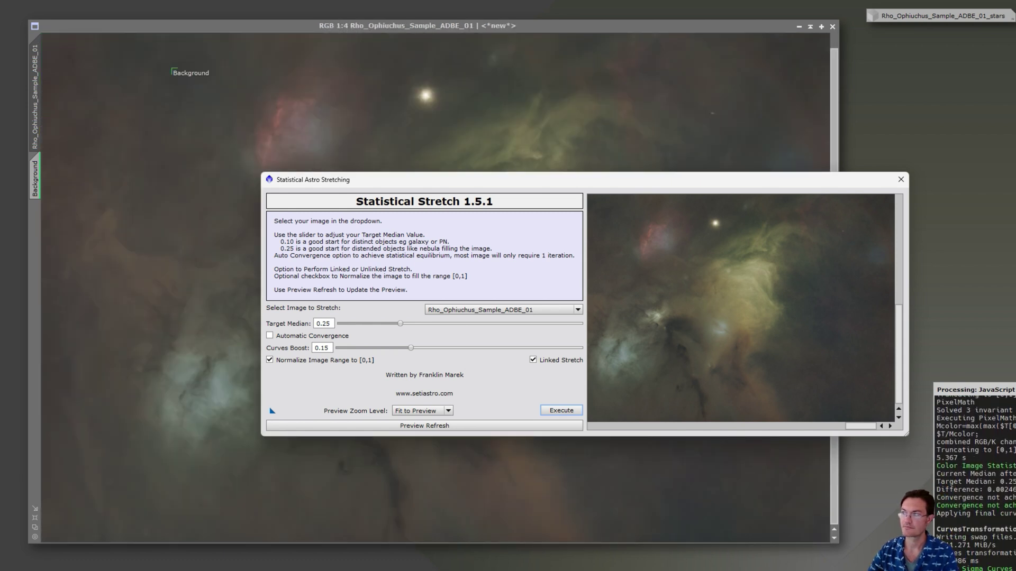
click(902, 180)
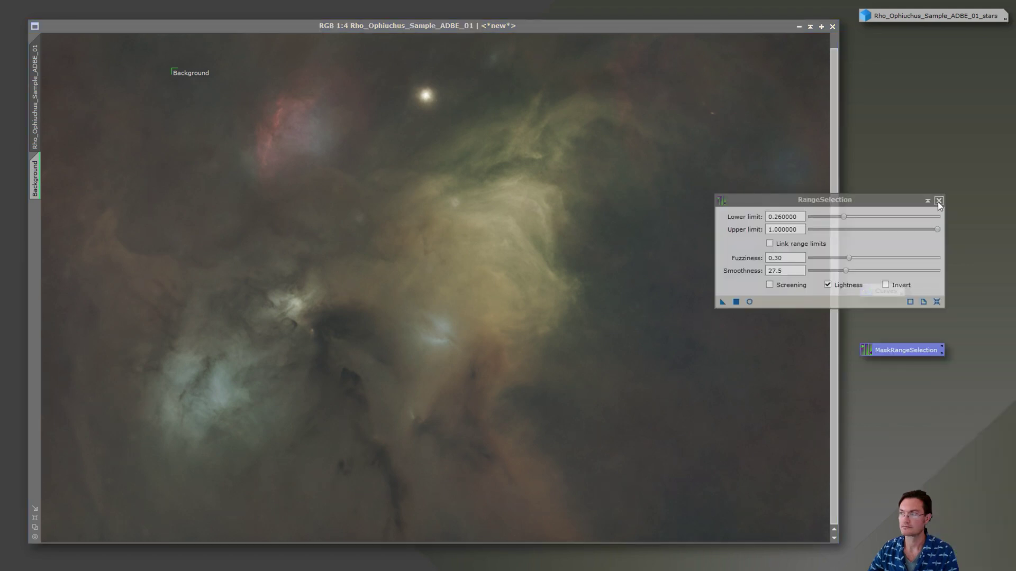
Create range_mask1 with lower limit 0.26, fuzziness 0.30 and smoothness 39.
click(937, 201)
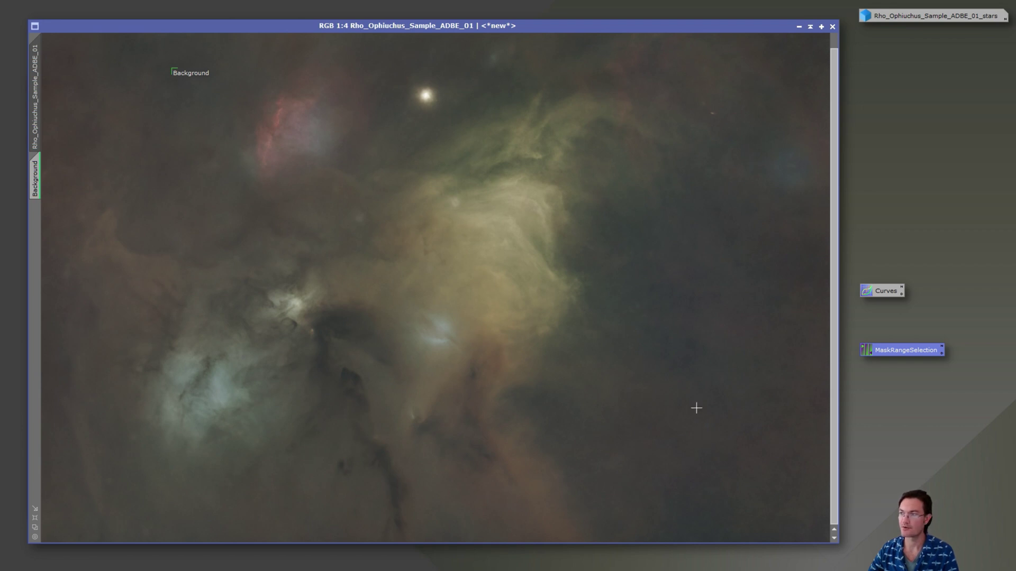
double_click(884, 353)
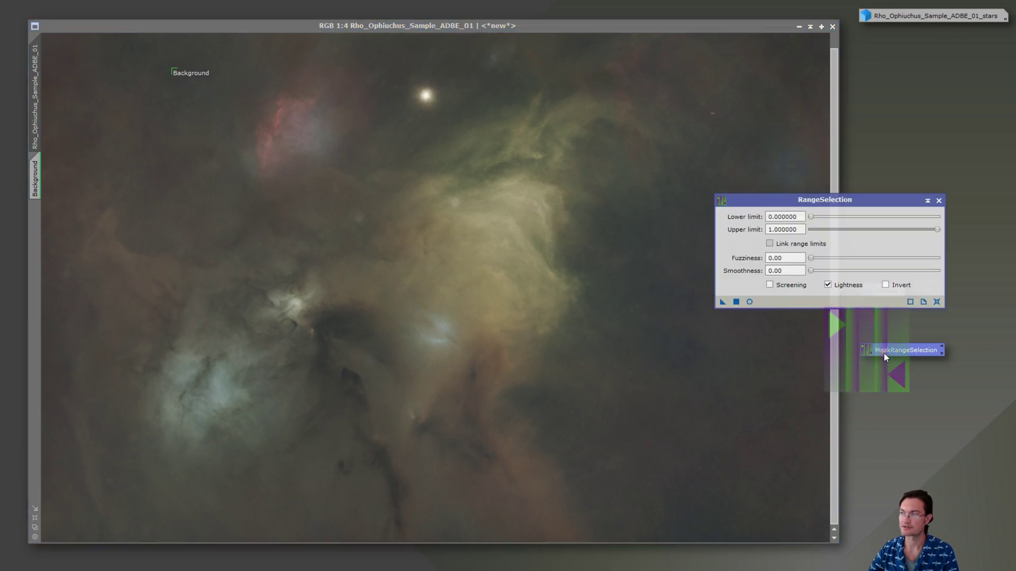
click(749, 302)
drag(810, 217, 843, 218)
drag(810, 258, 860, 272)
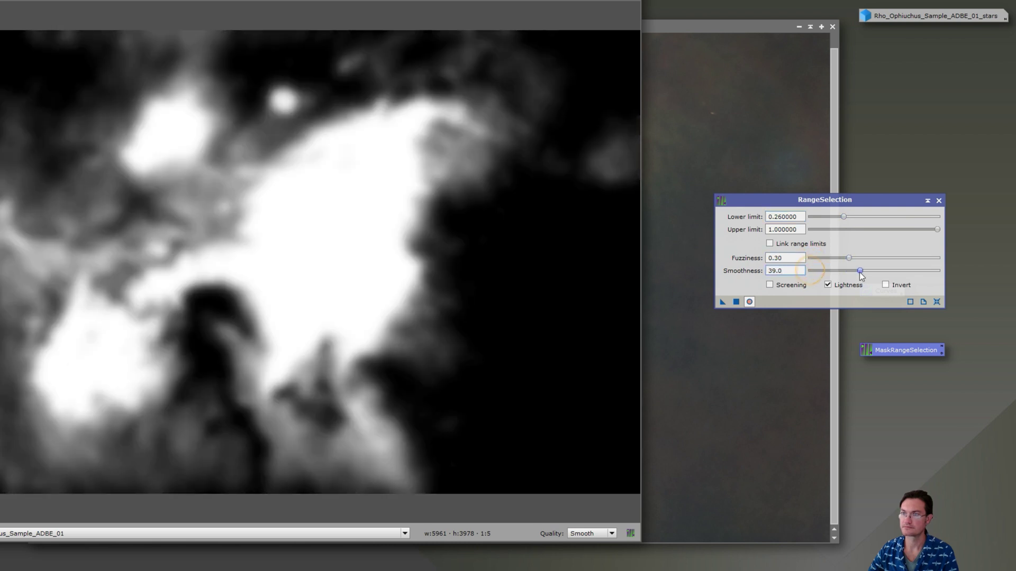
drag(843, 219, 845, 219)
click(736, 303)
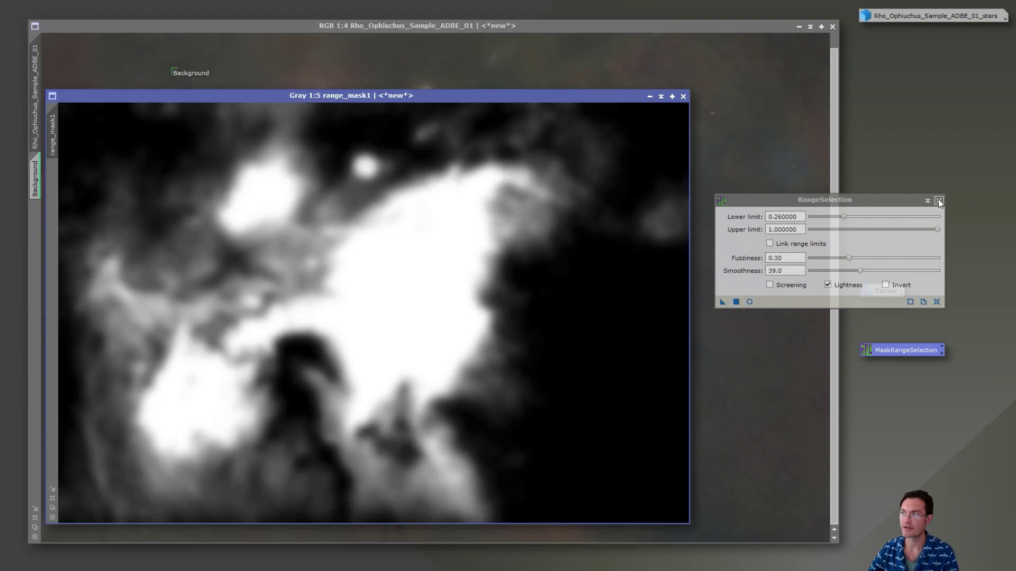
click(939, 200)
Apply range_mask1 as a mask on the starless nebula and hide its red overlay.
drag(389, 100, 545, 84)
drag(208, 125, 37, 241)
click(104, 233)
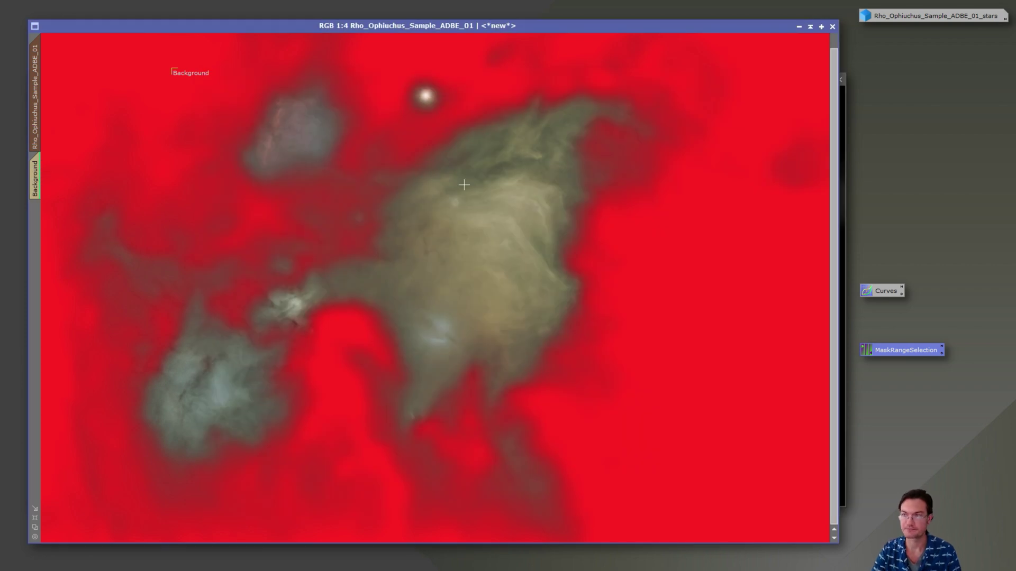
key(ctrl+k)
key(ctrl+k)
key(ctrl+k)
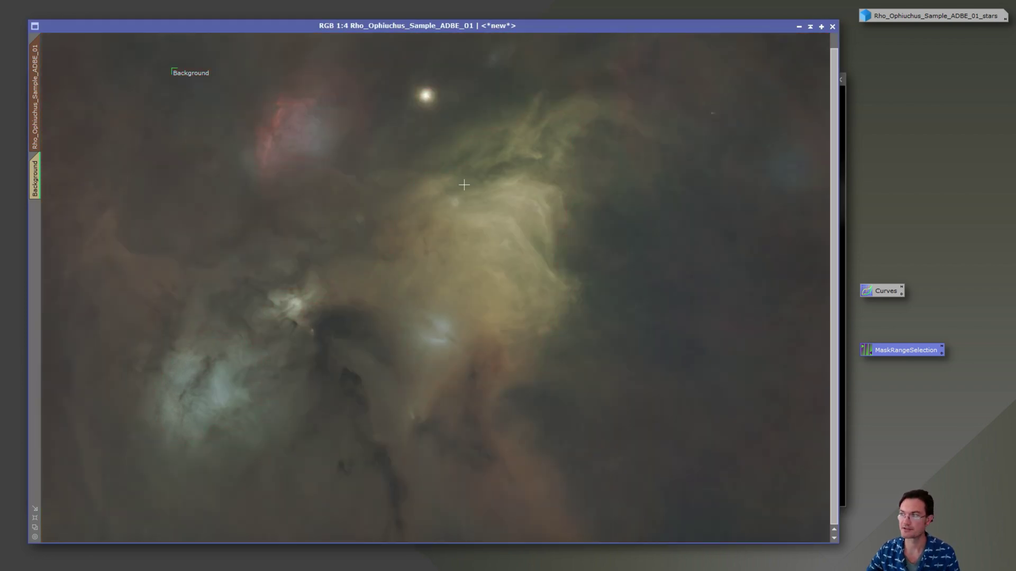
Boost the masked nebula's saturation by raising the chroma curve midpoint in CurvesTransformation.
double_click(880, 292)
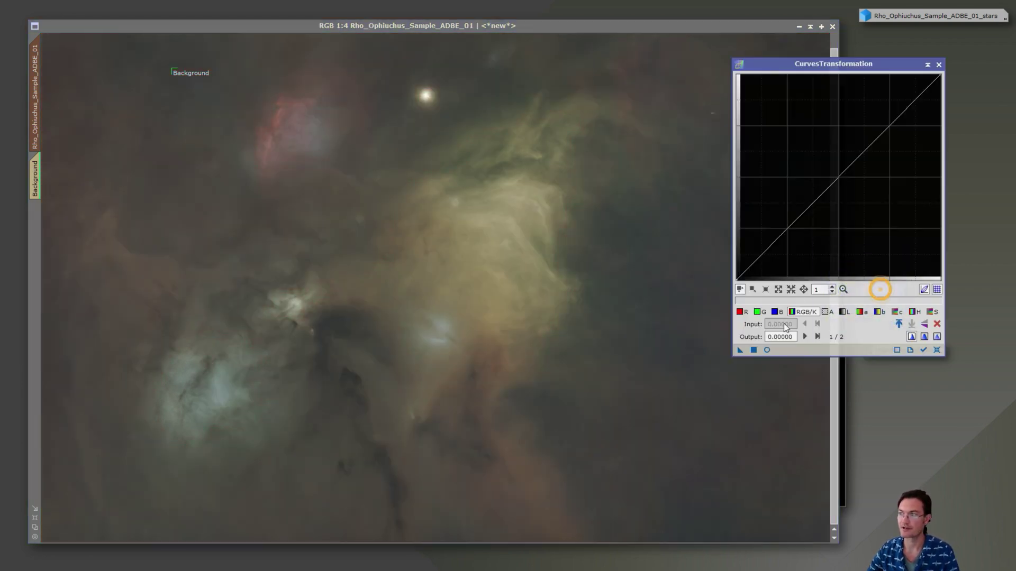
click(900, 312)
click(767, 350)
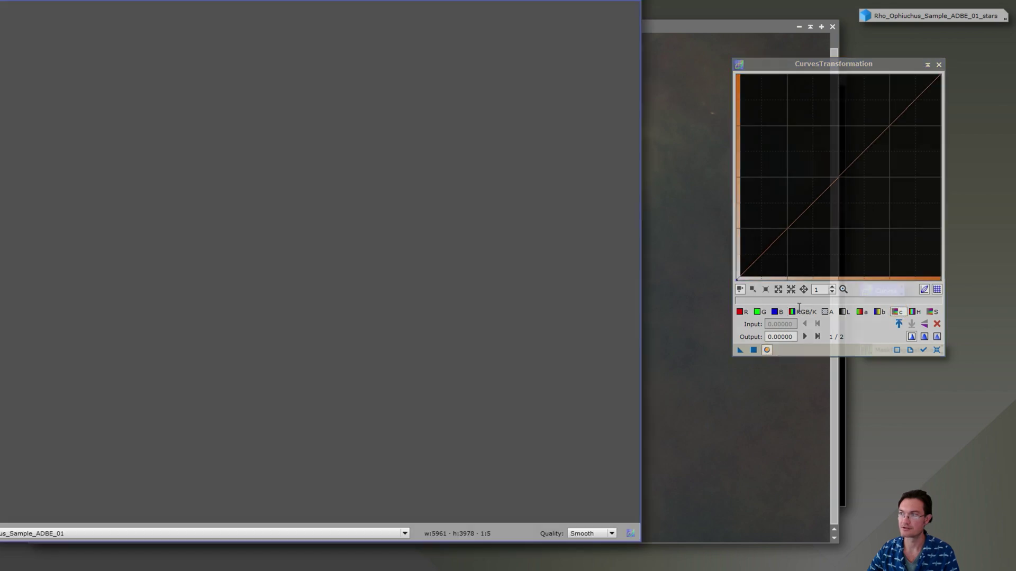
click(837, 161)
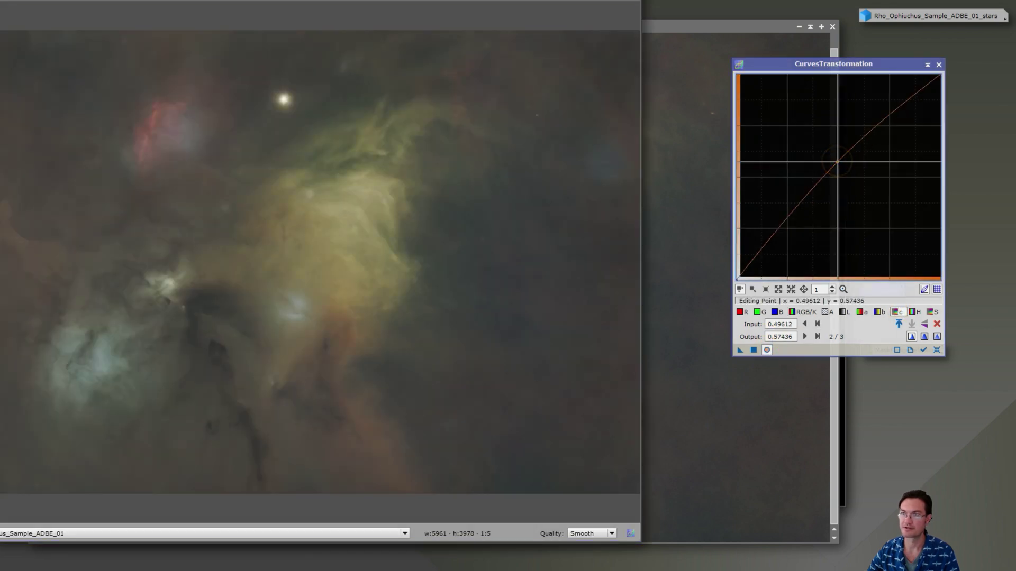
drag(837, 162, 836, 162)
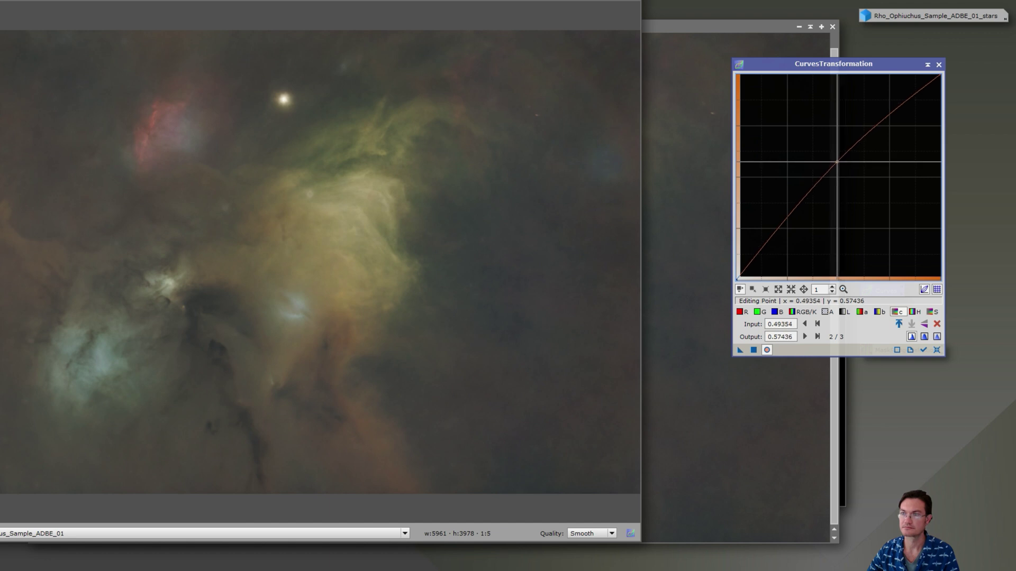
click(754, 350)
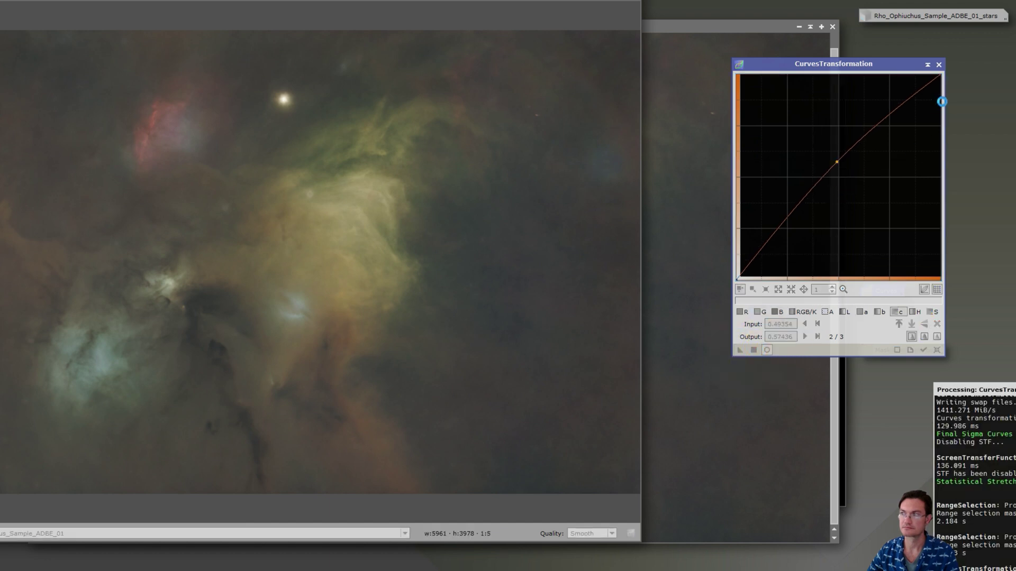
click(939, 65)
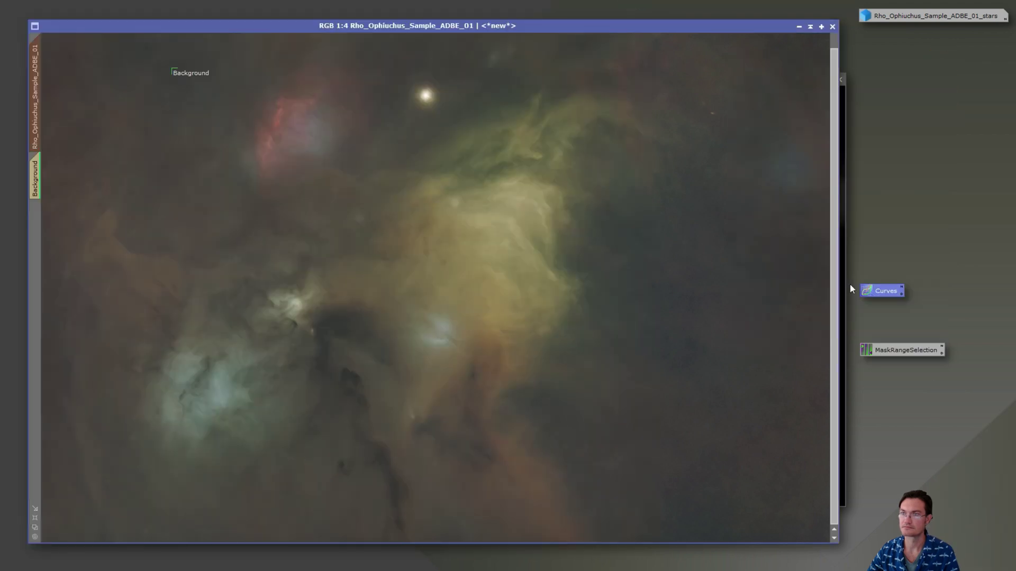
Close the range_mask1 image and confirm with Yes.
click(847, 193)
click(840, 79)
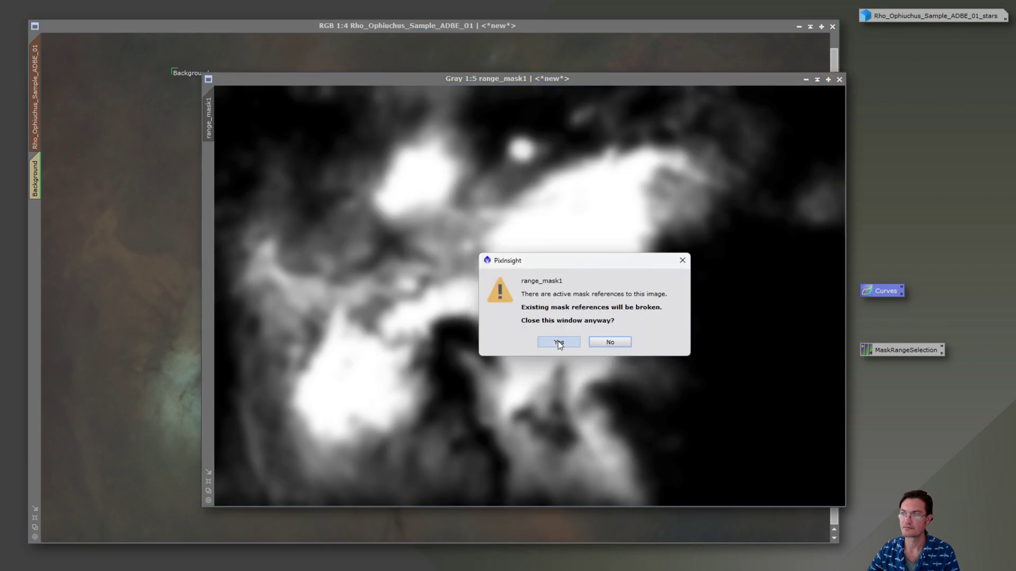
click(559, 342)
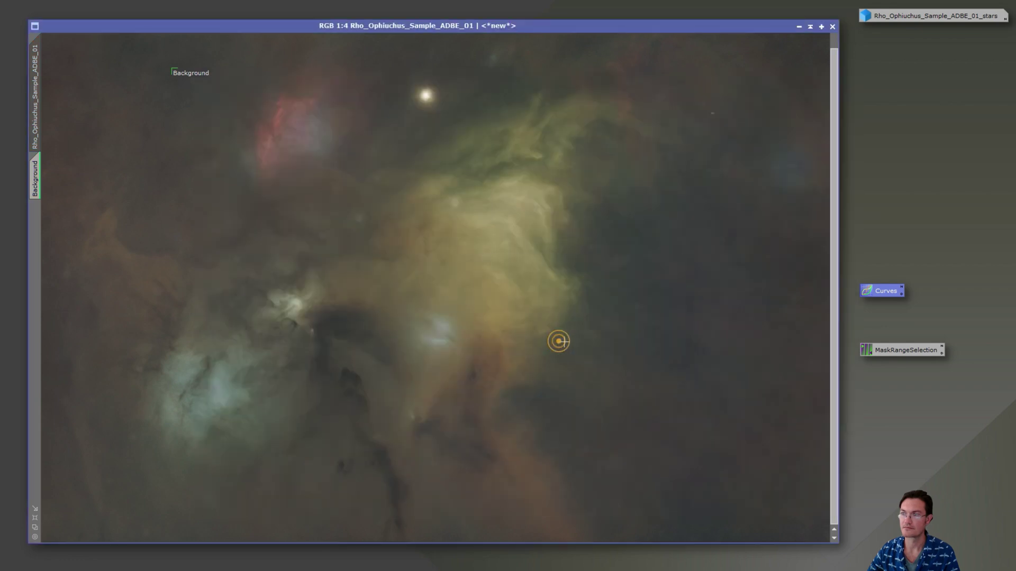
Apply an S-shaped RGB/K curve with a low shadow point and lifted midtones.
double_click(881, 290)
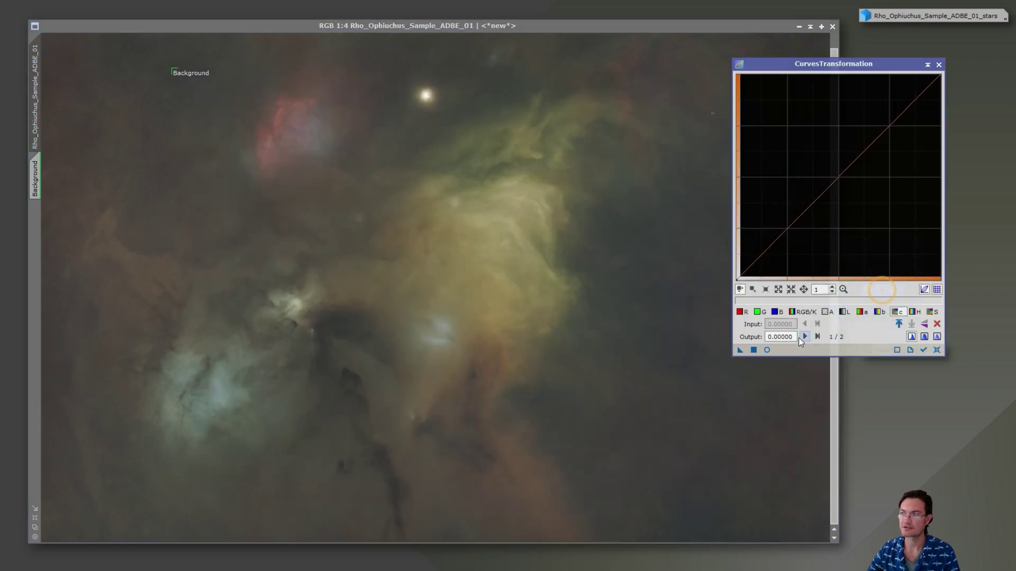
click(767, 350)
click(805, 312)
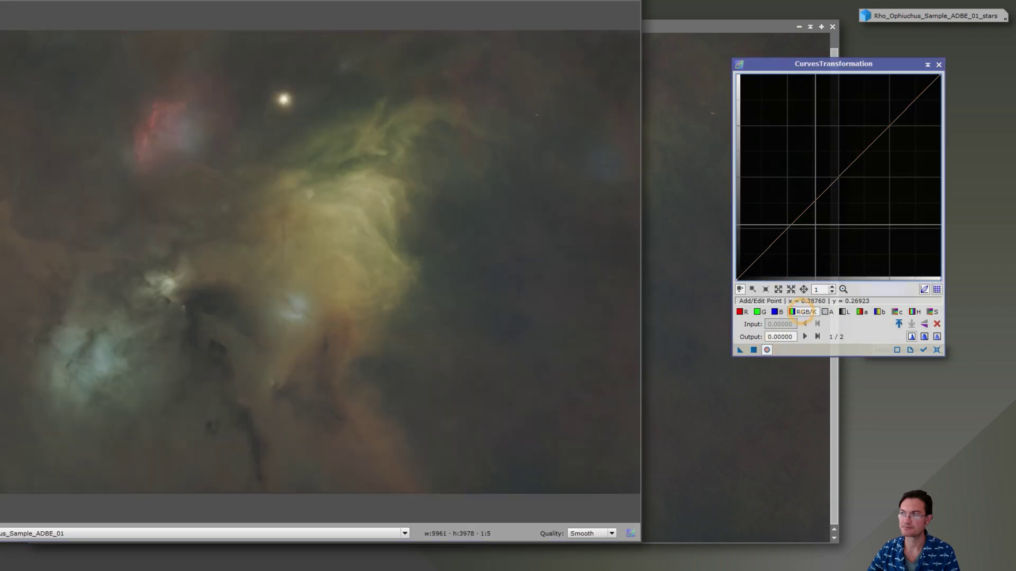
drag(492, 288, 515, 271)
click(783, 239)
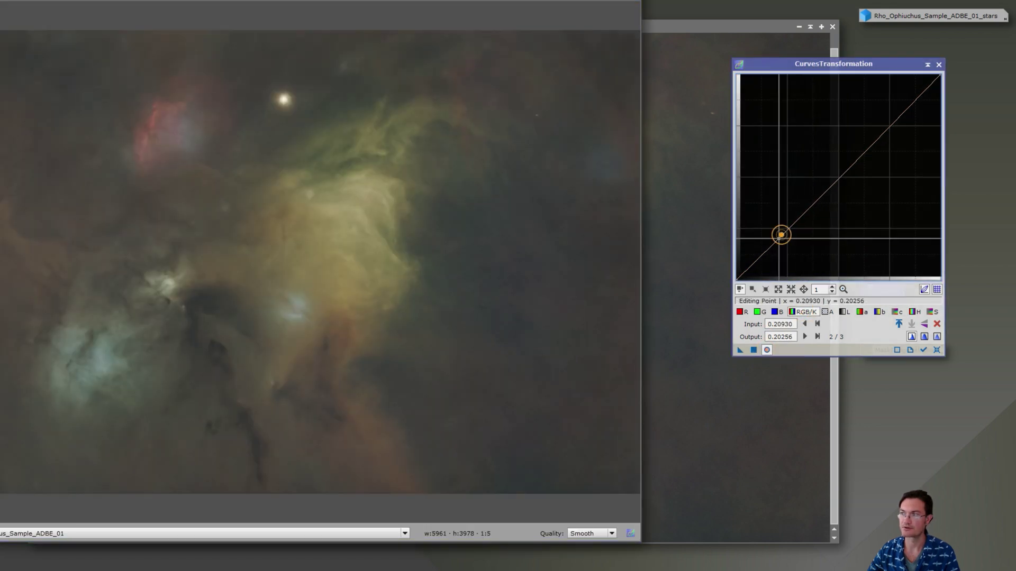
drag(834, 180, 838, 164)
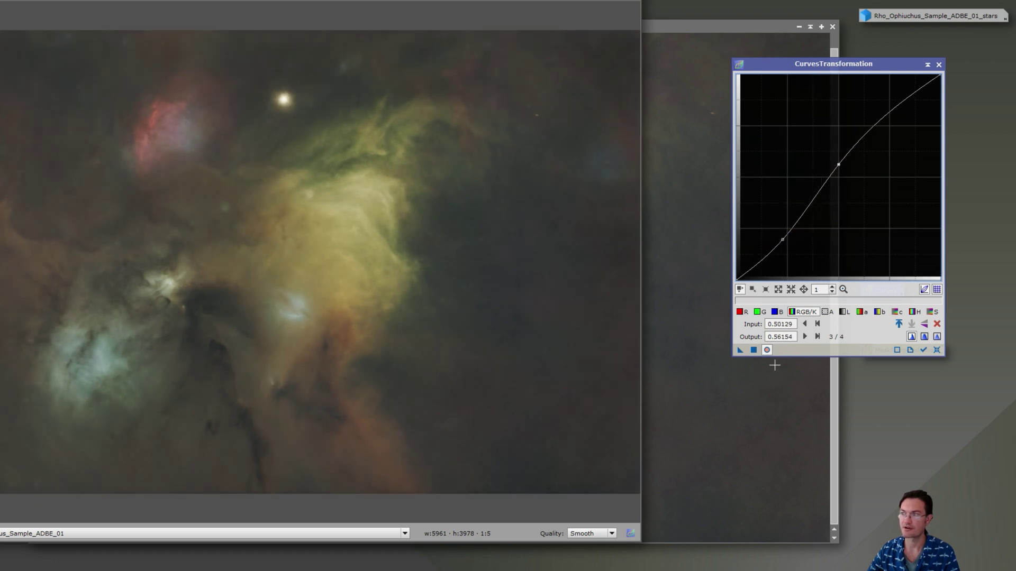
click(755, 350)
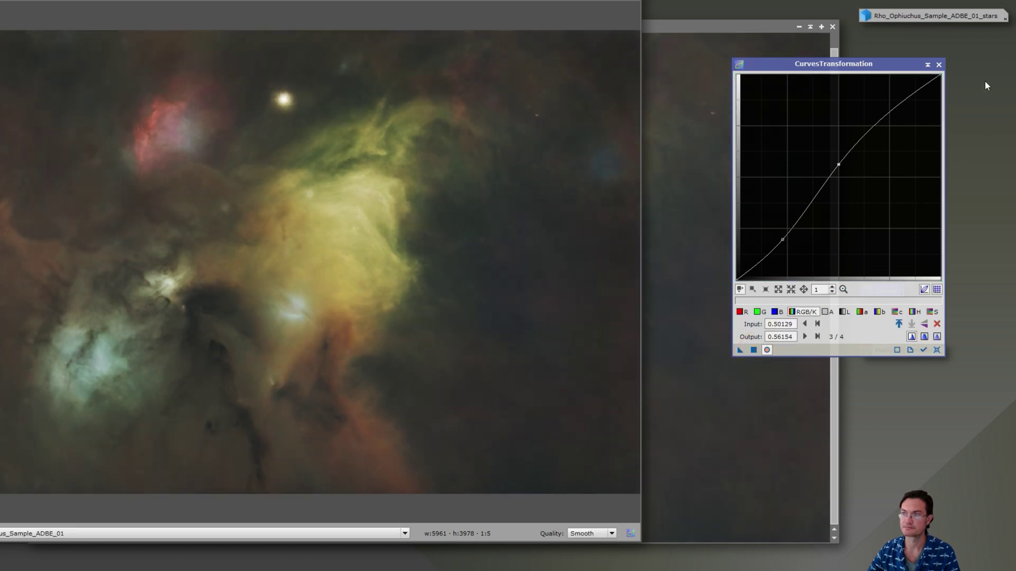
click(939, 64)
click(636, 3)
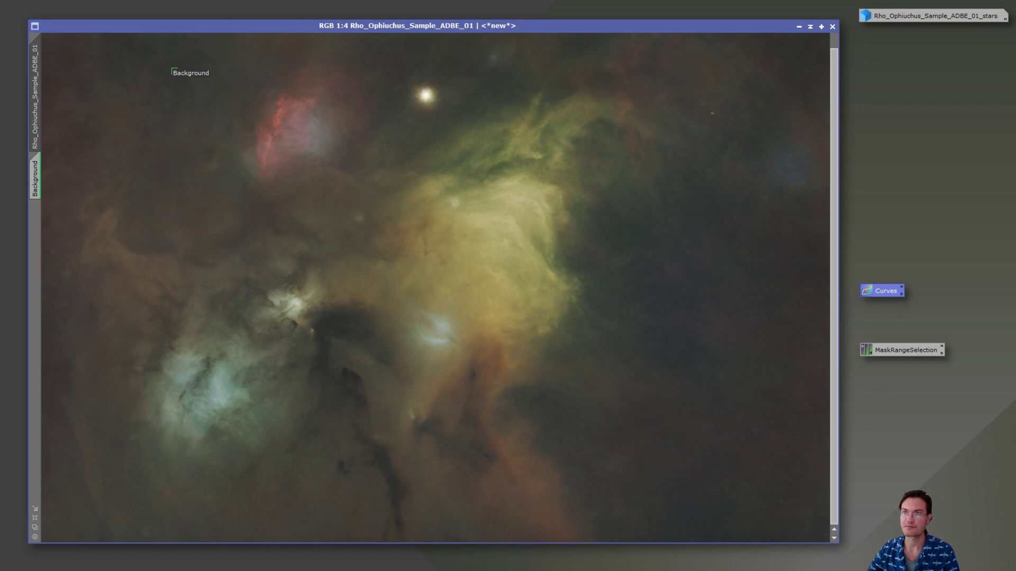
click(203, 0)
click(255, 163)
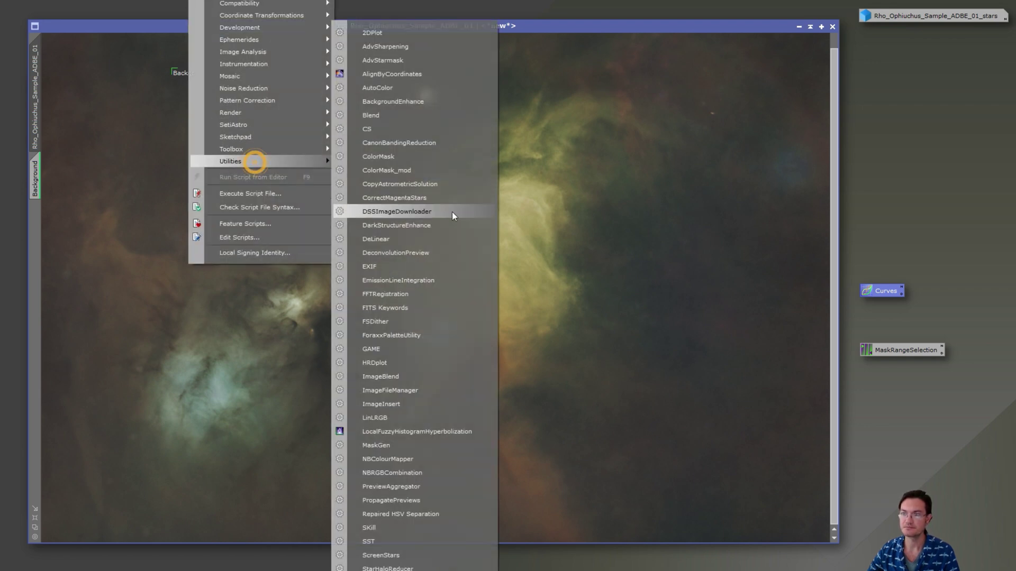
click(420, 226)
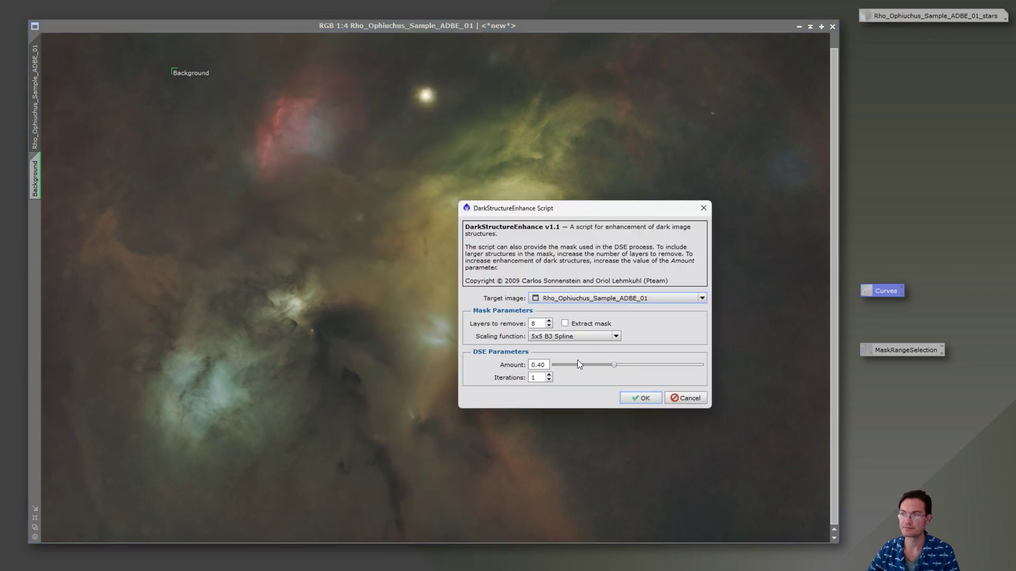
drag(613, 365, 592, 364)
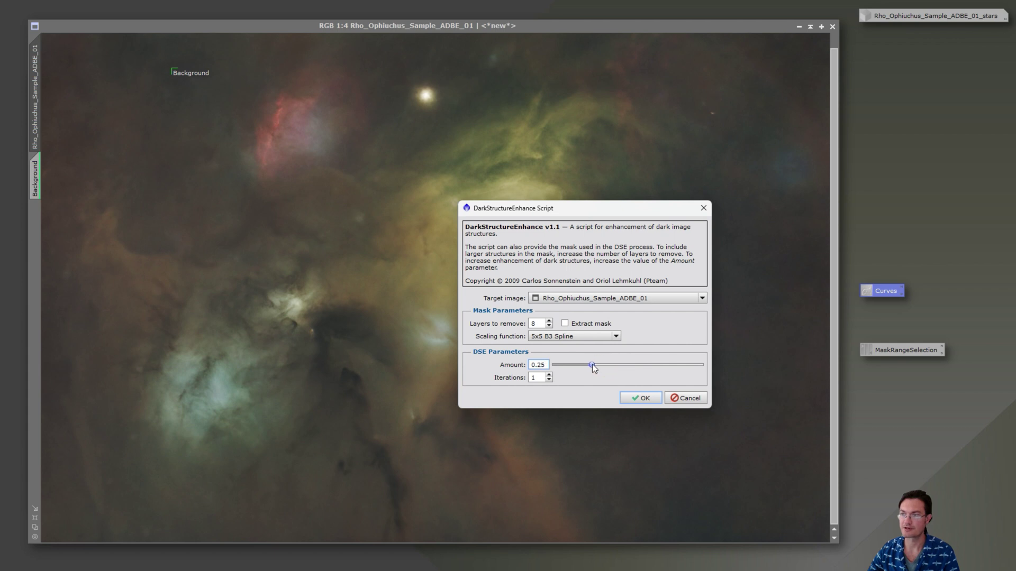
click(636, 400)
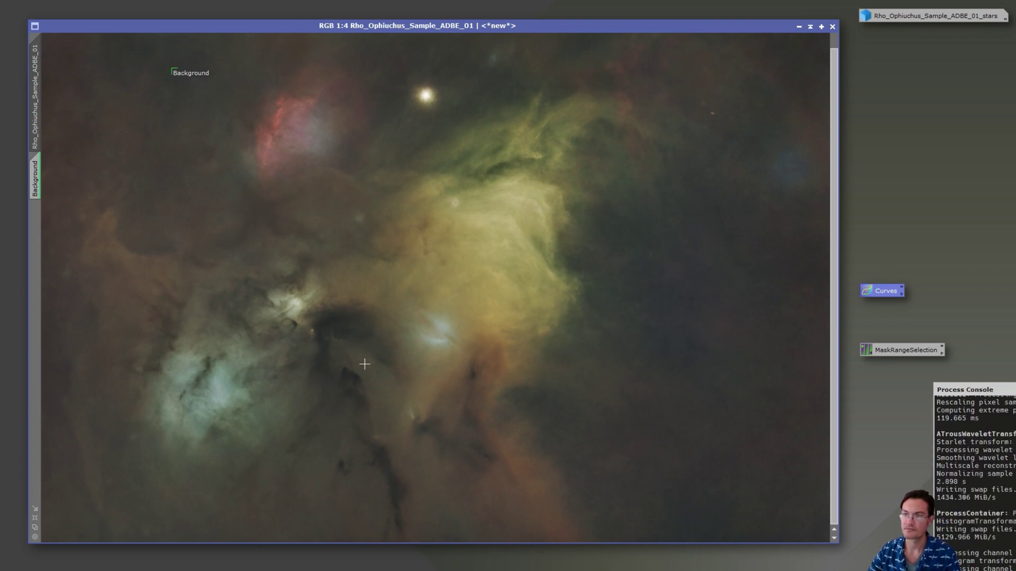
scroll(264, 311, up, 2)
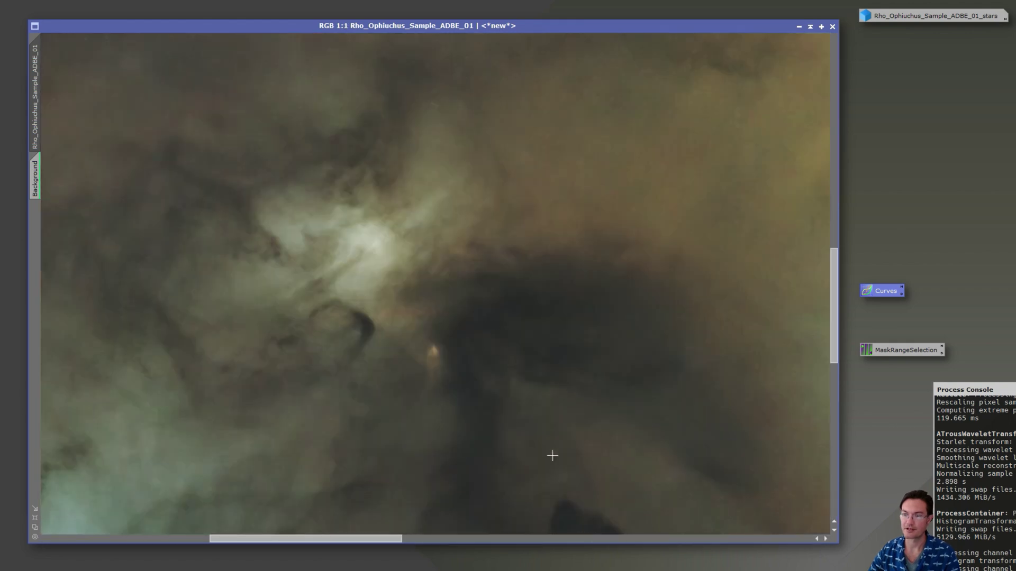
drag(552, 456, 431, 185)
scroll(438, 189, down, 2)
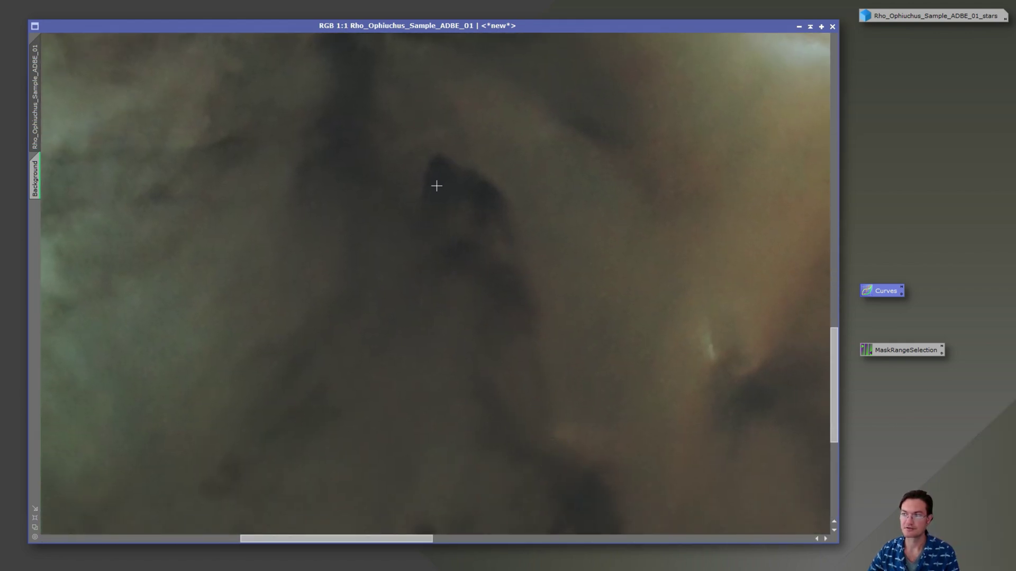
scroll(494, 240, down, 1)
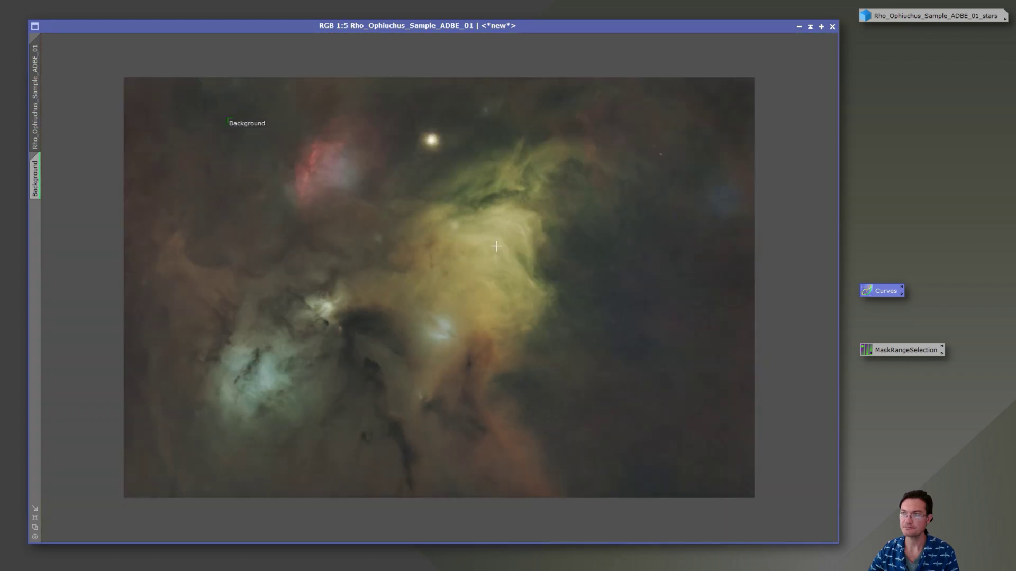
Apply SCNR green removal (Average Neutral, amount 0.20, preserve lightness) to the starless nebula.
scroll(500, 249, up, 1)
click(28, 0)
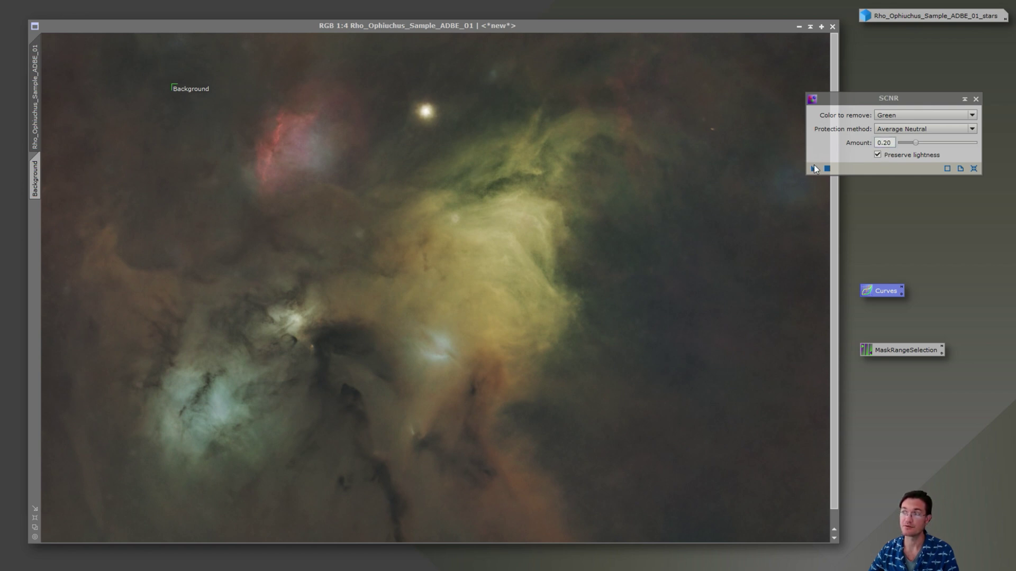
drag(814, 168, 642, 174)
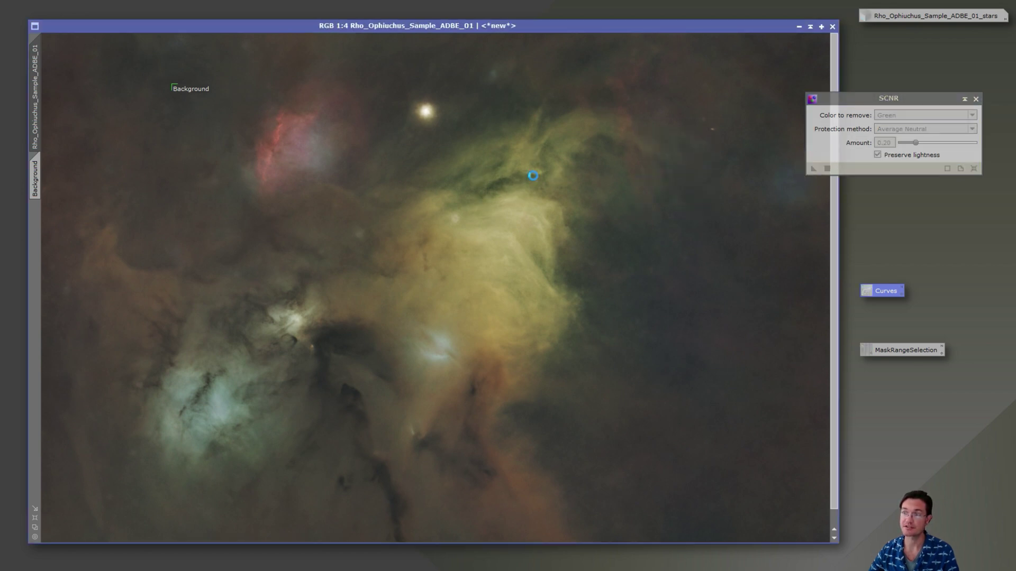
click(976, 99)
scroll(451, 297, down, 1)
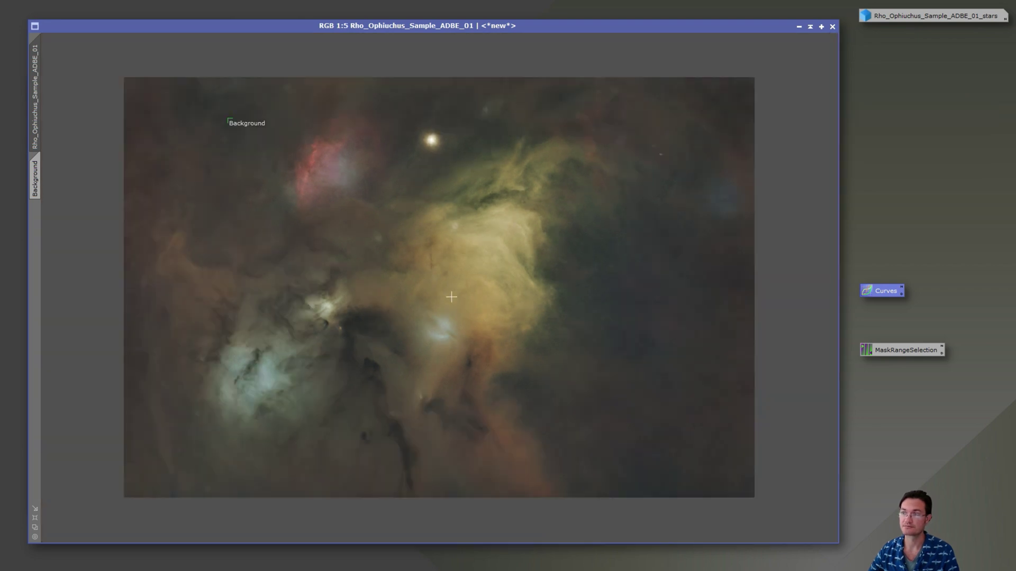
Generate range_mask1 with lower limit 0.22, fuzziness 0.20 and smoothness 34.5.
scroll(451, 297, up, 1)
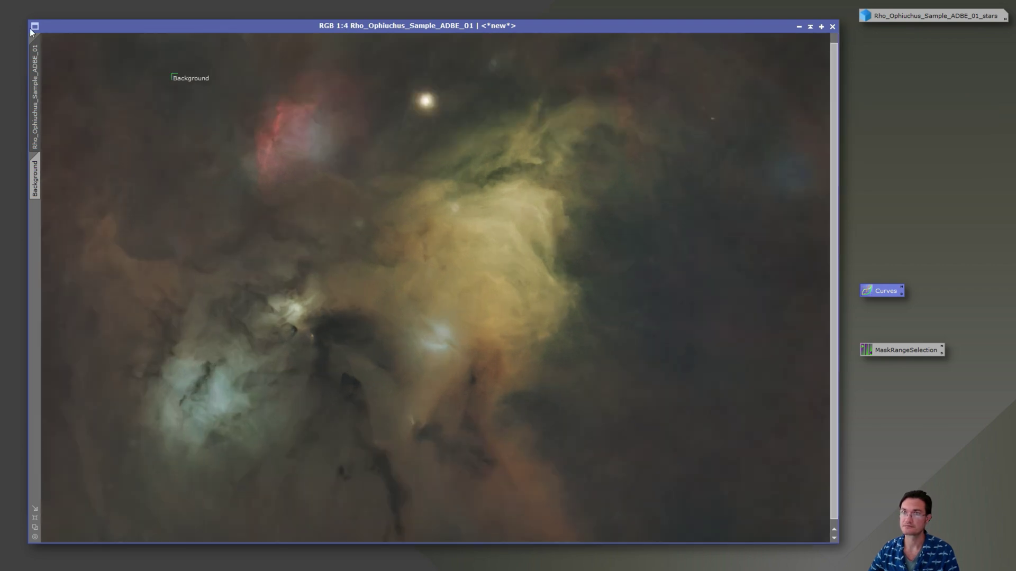
double_click(906, 350)
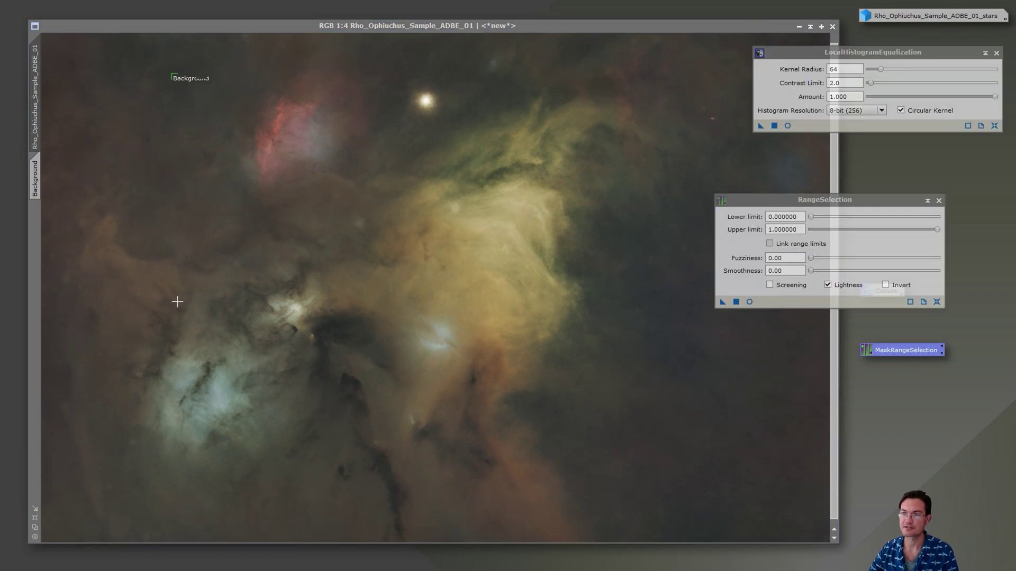
click(749, 303)
click(827, 218)
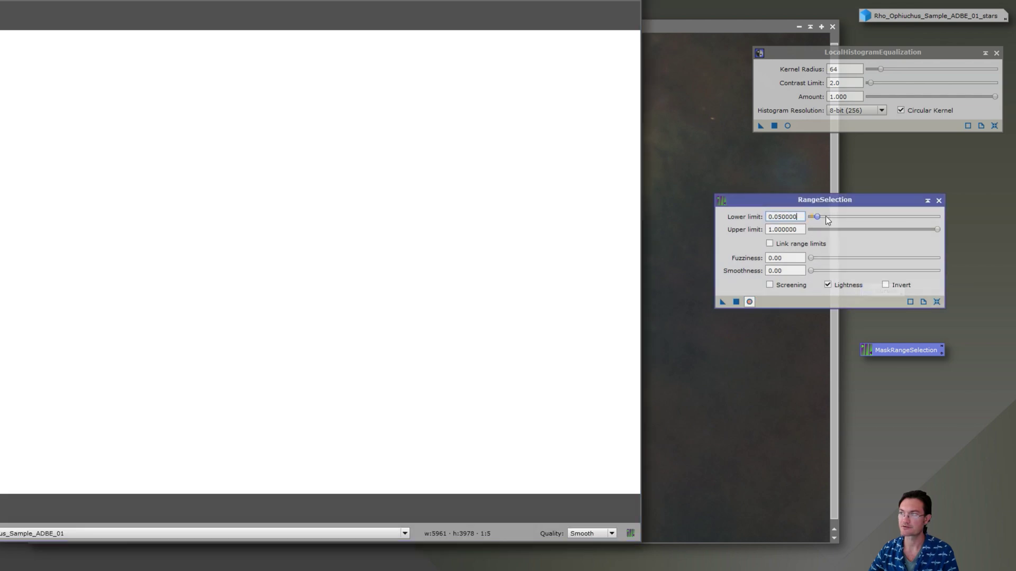
drag(827, 217, 842, 214)
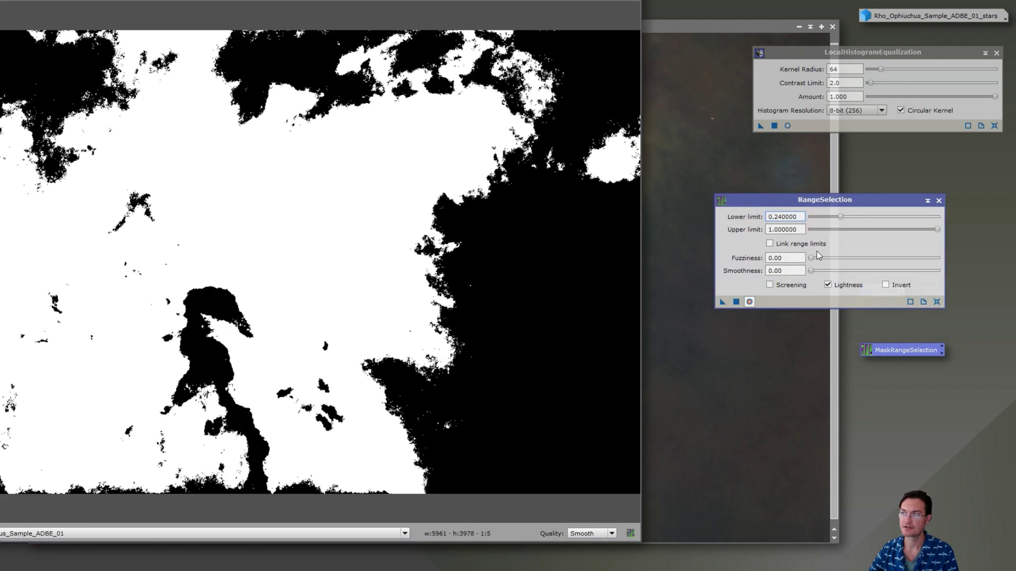
drag(814, 258, 841, 264)
click(841, 217)
drag(841, 217, 839, 221)
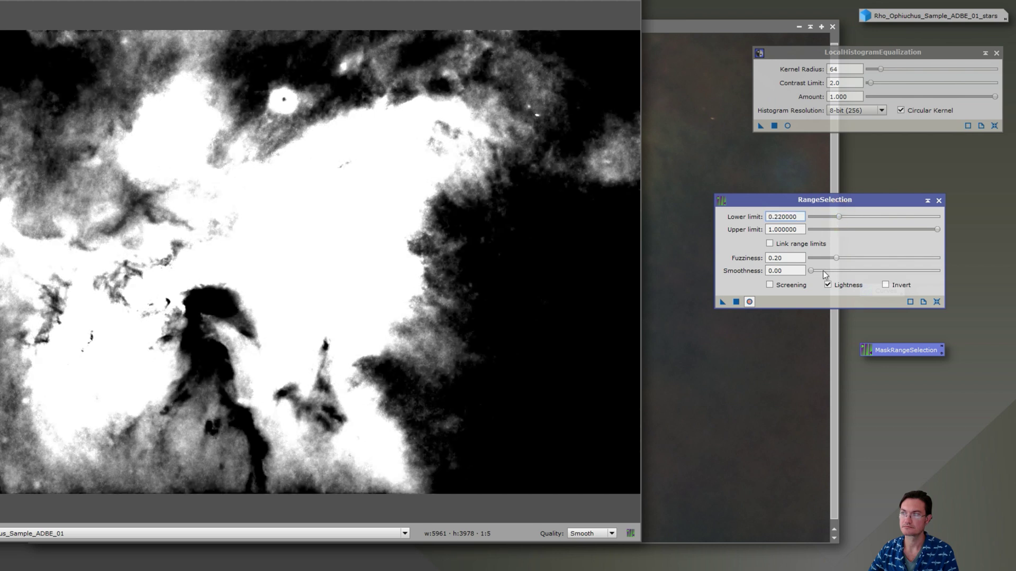
drag(811, 270, 856, 270)
click(738, 302)
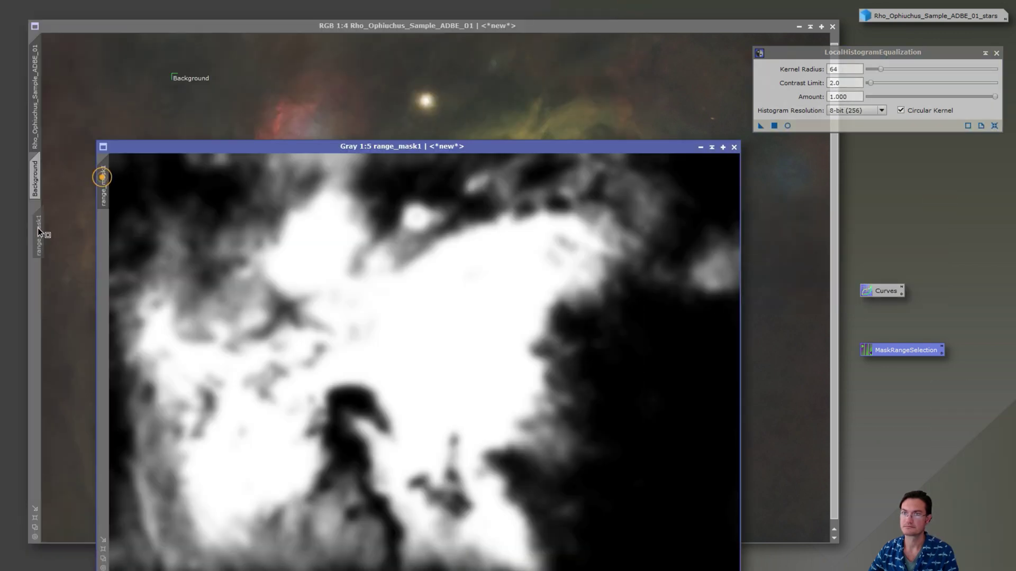
Iconize range_mask1 and preview LocalHistogramEqualization with kernel radius 94 and a reduced amount.
click(701, 149)
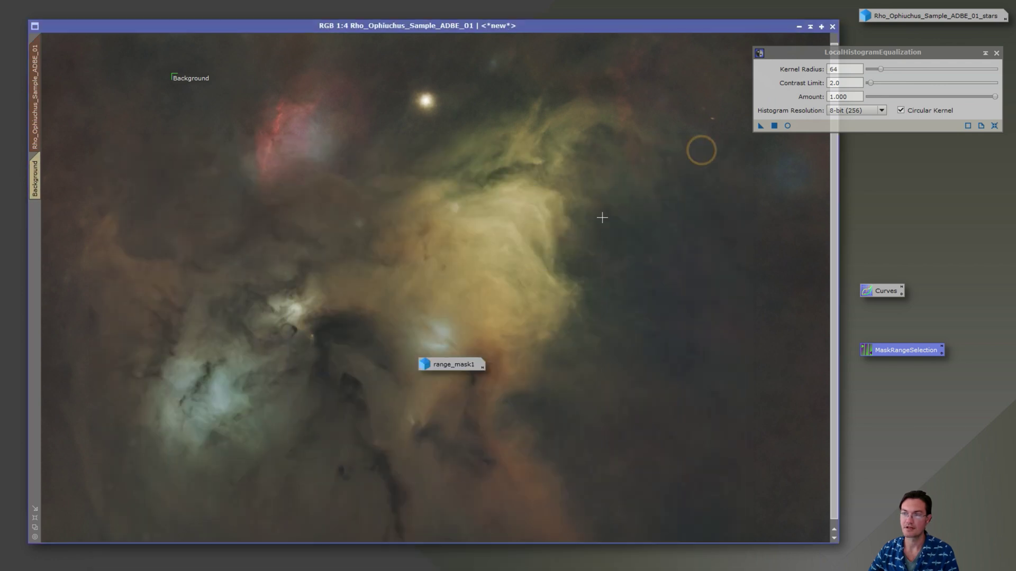
drag(452, 365, 810, 549)
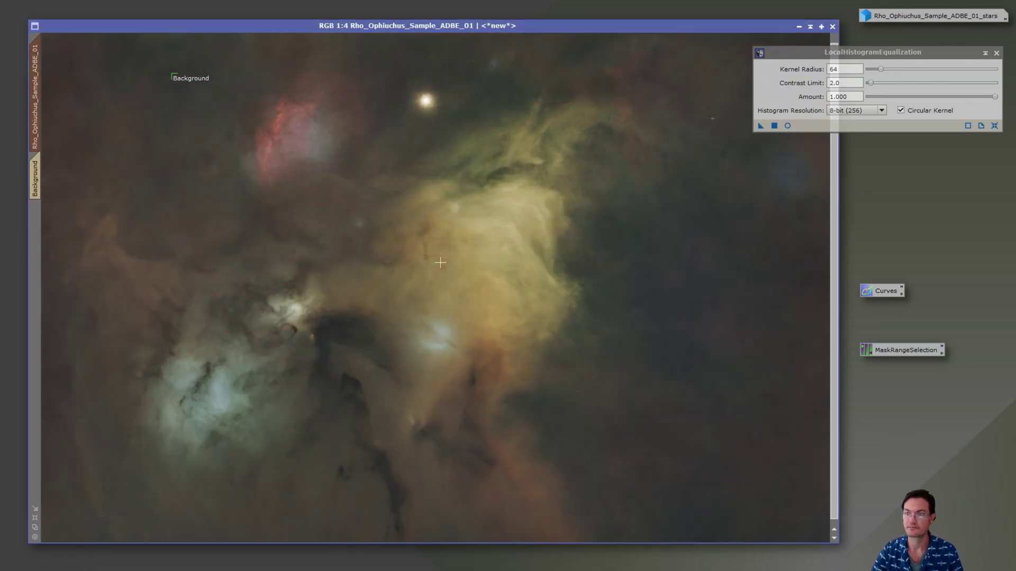
click(792, 125)
click(792, 125)
drag(408, 0, 515, 40)
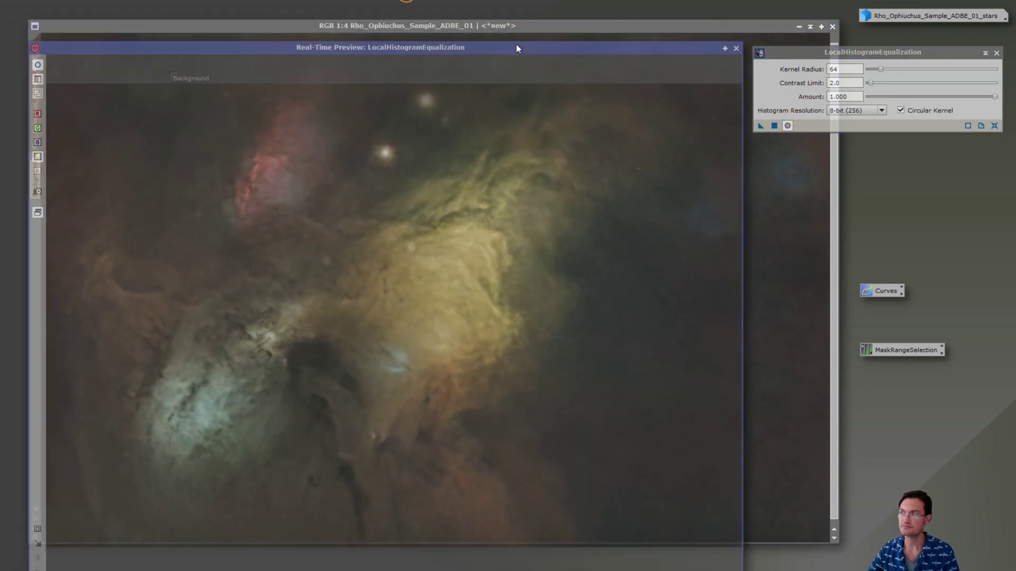
mouse_move(882, 69)
mouse_down()
mouse_move(908, 70)
mouse_move(889, 71)
mouse_up()
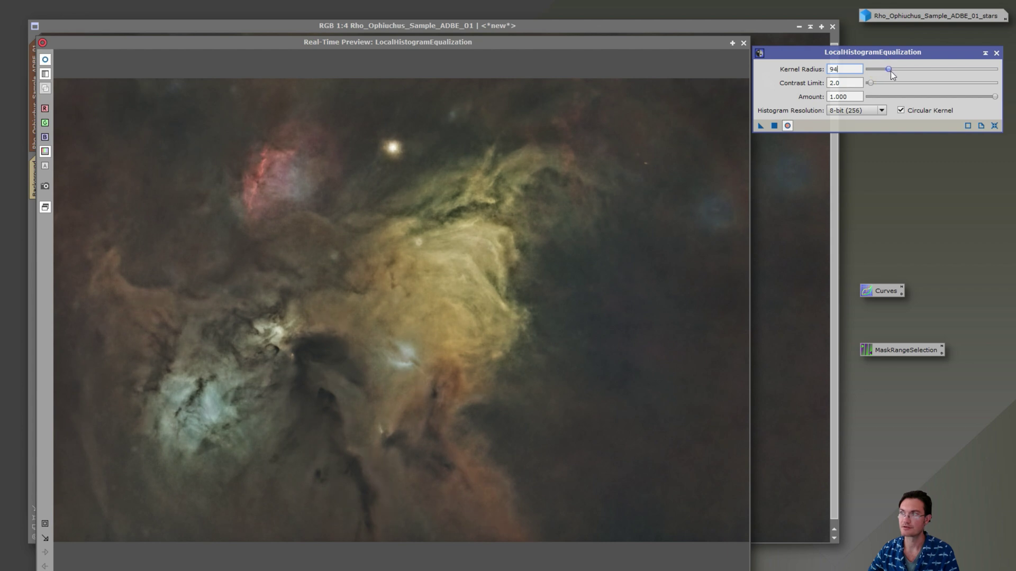
drag(995, 96, 893, 100)
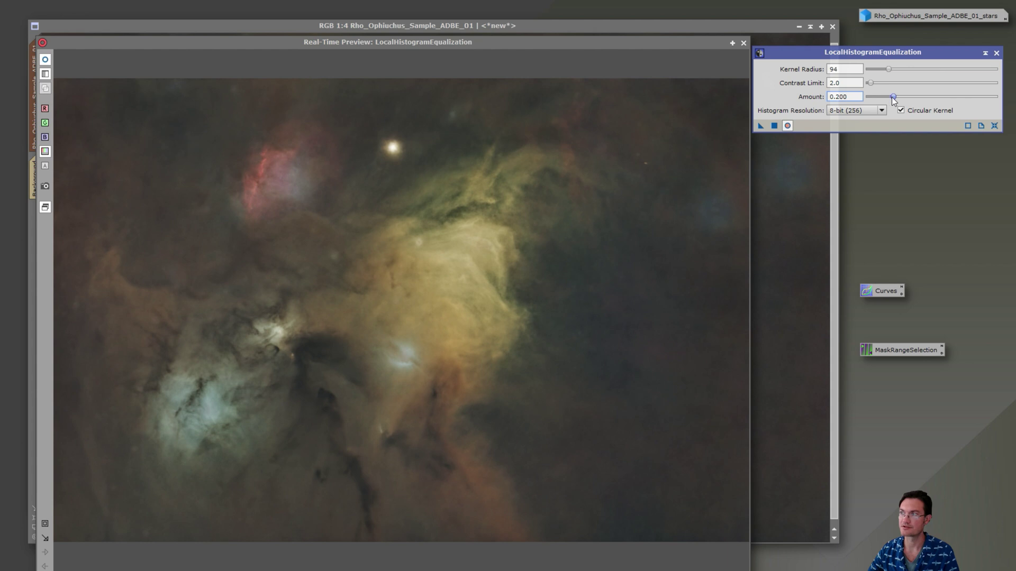
Compare before and after, set the amount to 0.25, and apply the equalization.
click(788, 125)
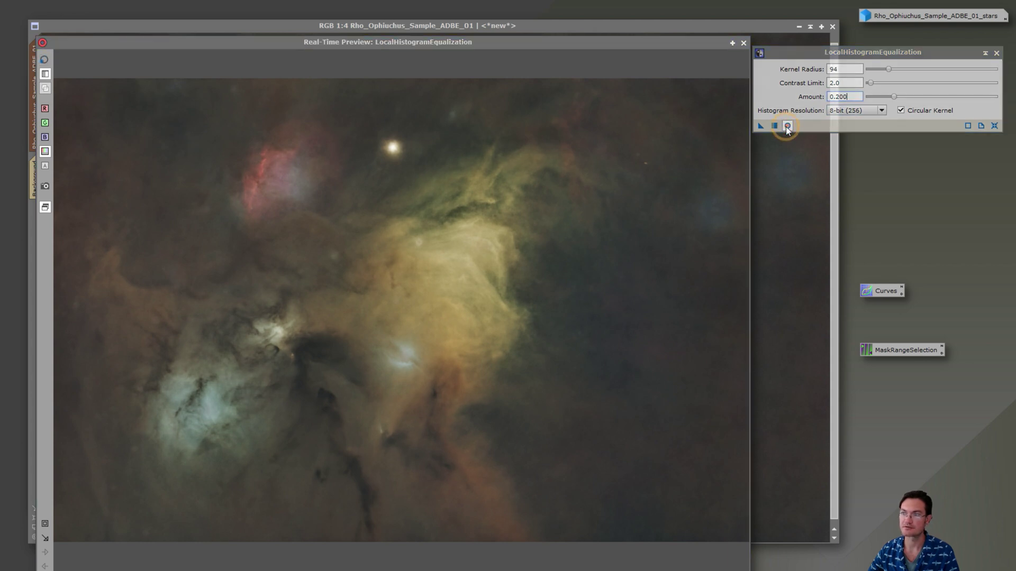
click(787, 125)
click(788, 125)
click(788, 126)
click(787, 126)
drag(893, 95, 899, 98)
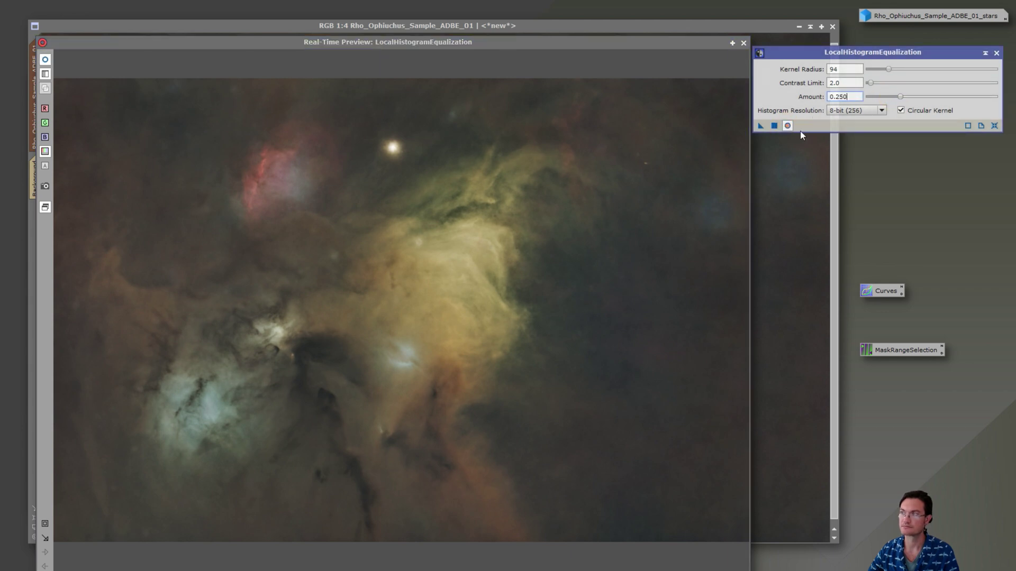
click(774, 126)
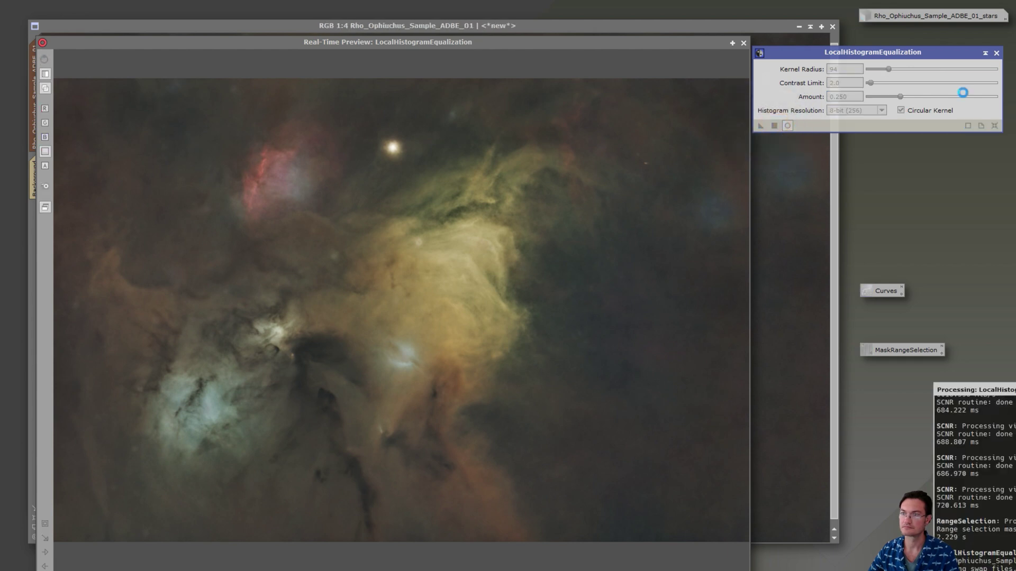
Brighten the nebula's midtones with another RGB/K curve using a shadow point and lifted midpoint.
click(997, 53)
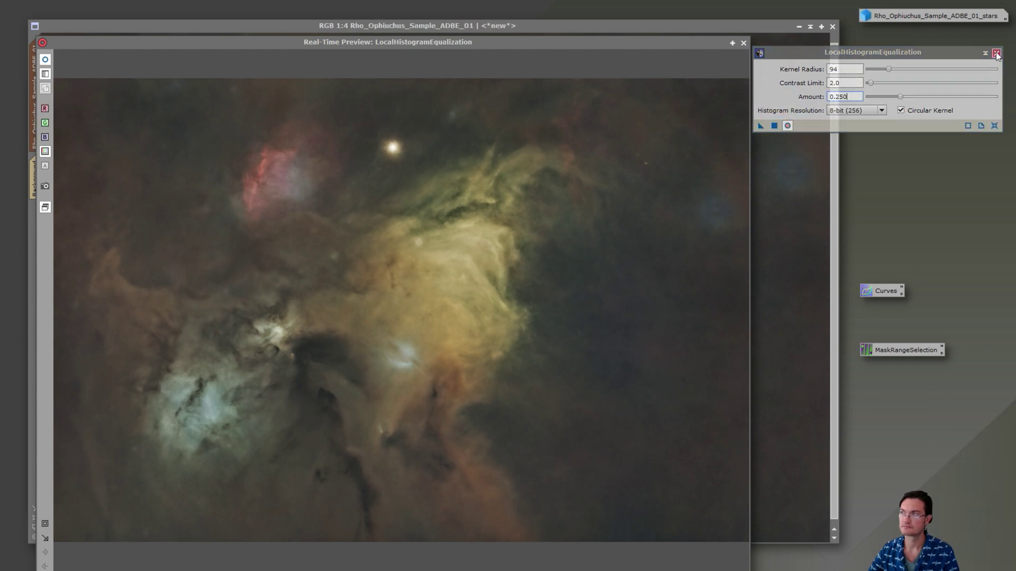
click(744, 42)
double_click(886, 290)
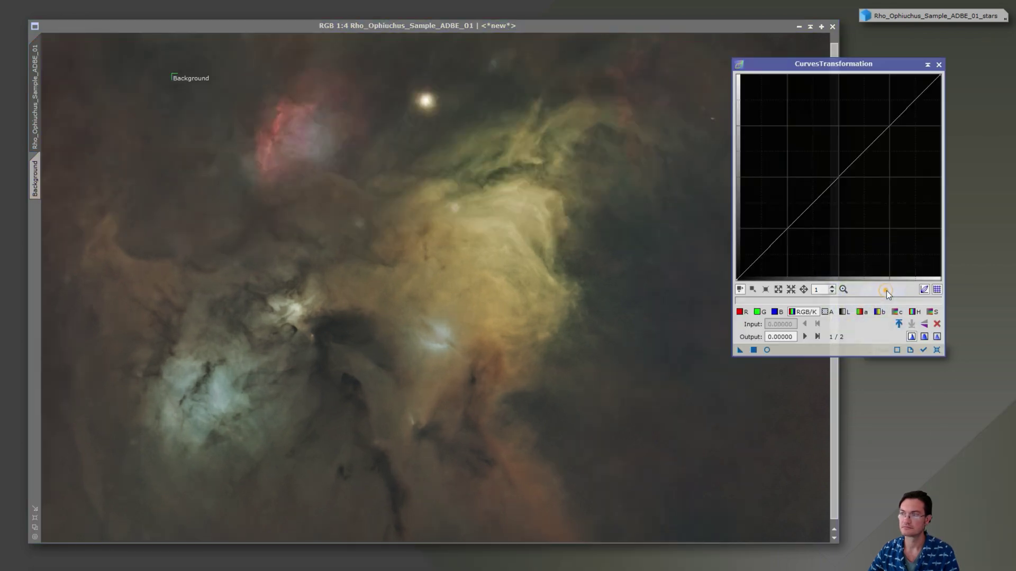
click(768, 350)
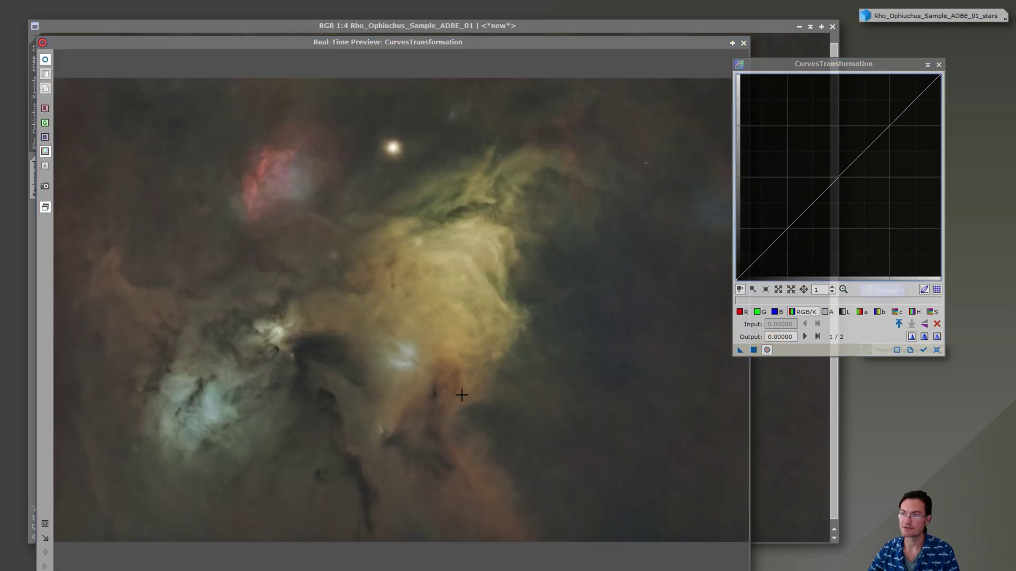
click(585, 375)
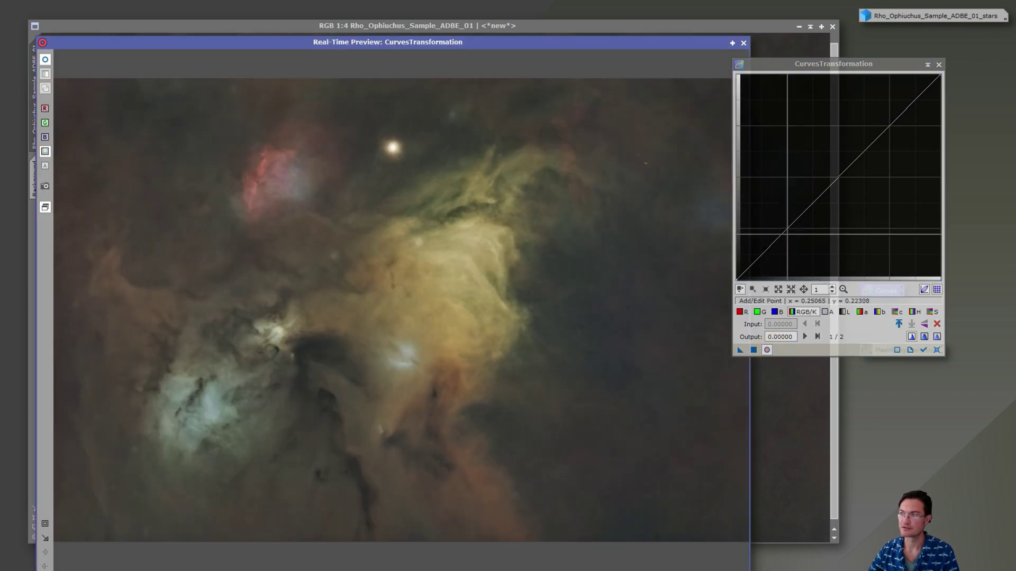
drag(840, 165, 841, 158)
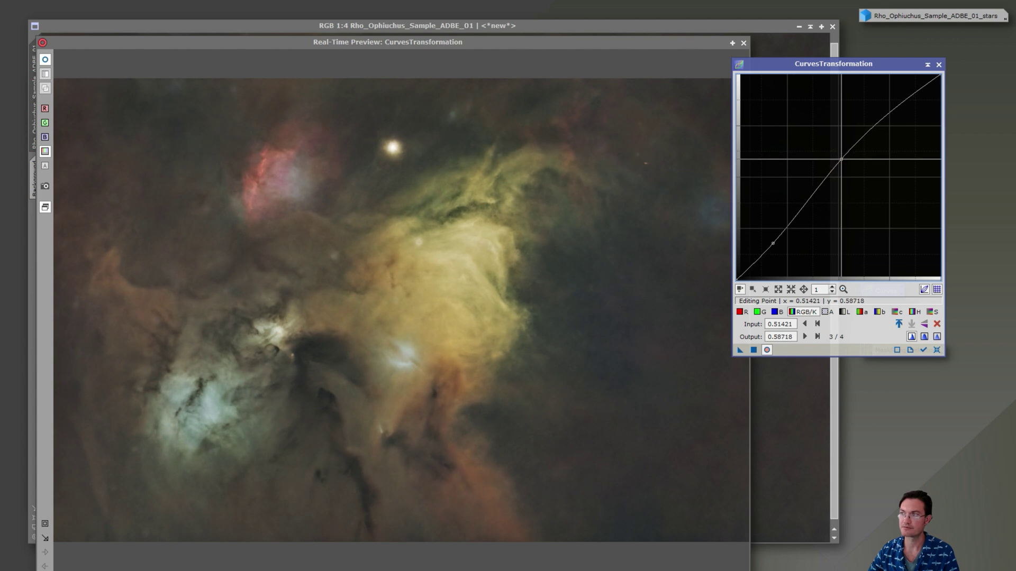
click(756, 350)
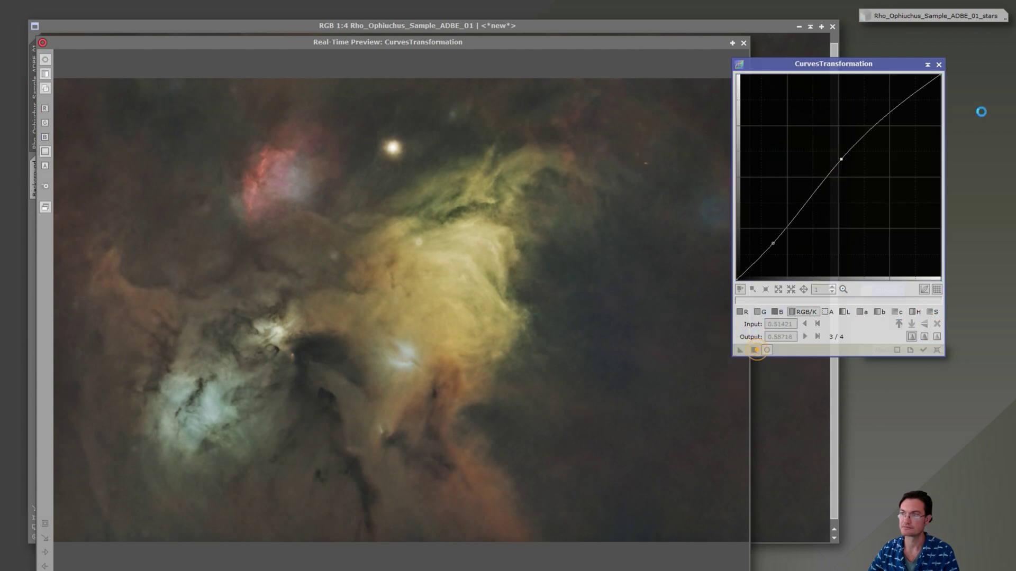
click(938, 65)
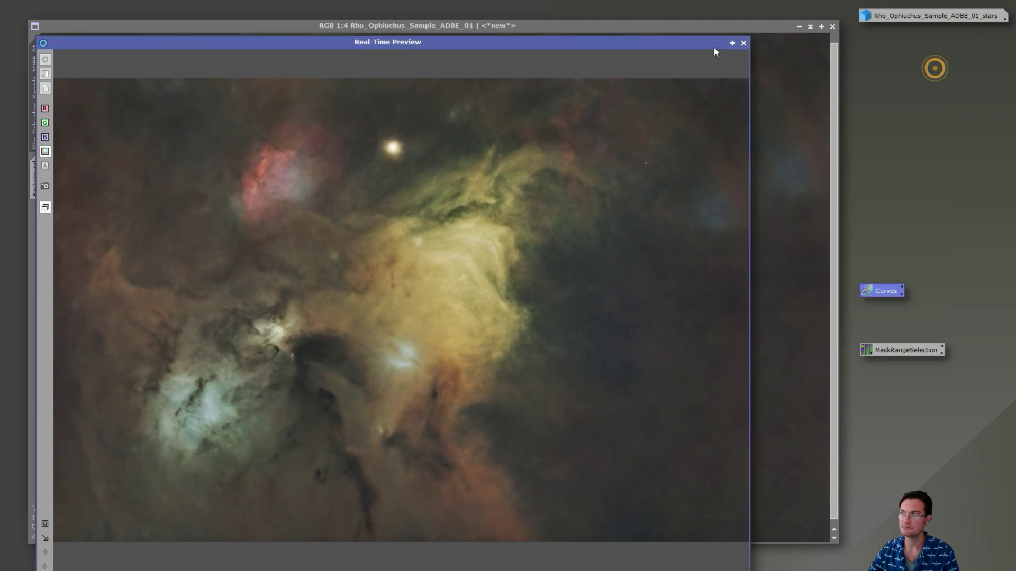
click(743, 43)
scroll(564, 309, down, 1)
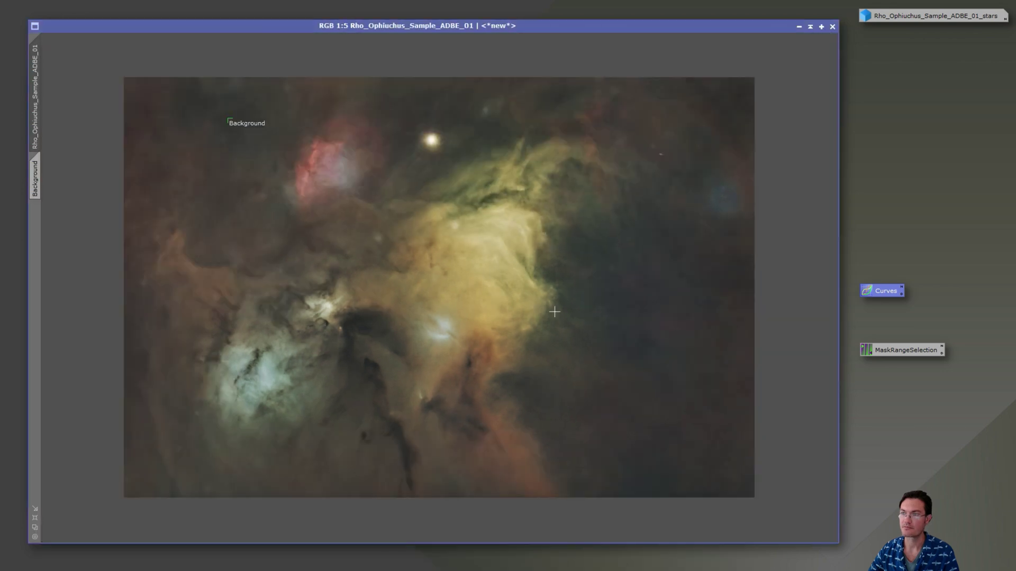
scroll(554, 312, up, 1)
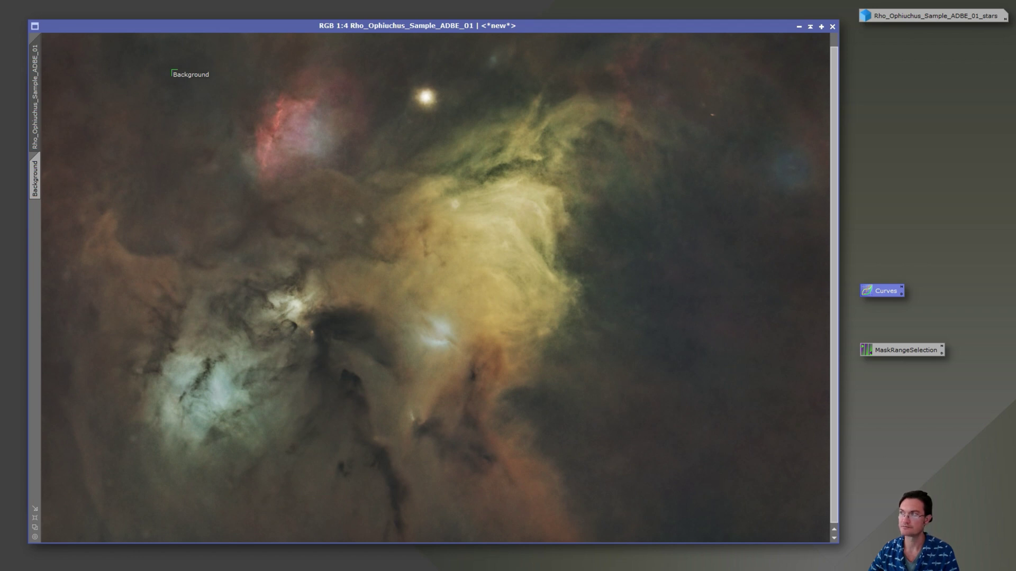
Stretch the stars-only image with SetiAstro Star Stretch, amount 5.00, with SCNR green removal.
double_click(904, 18)
drag(508, 56, 397, 61)
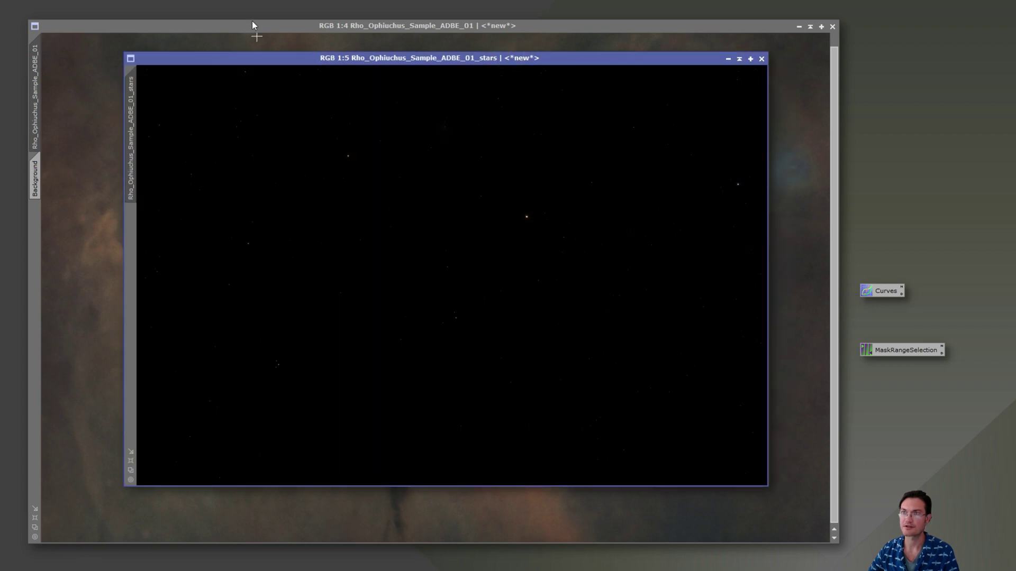
click(201, 1)
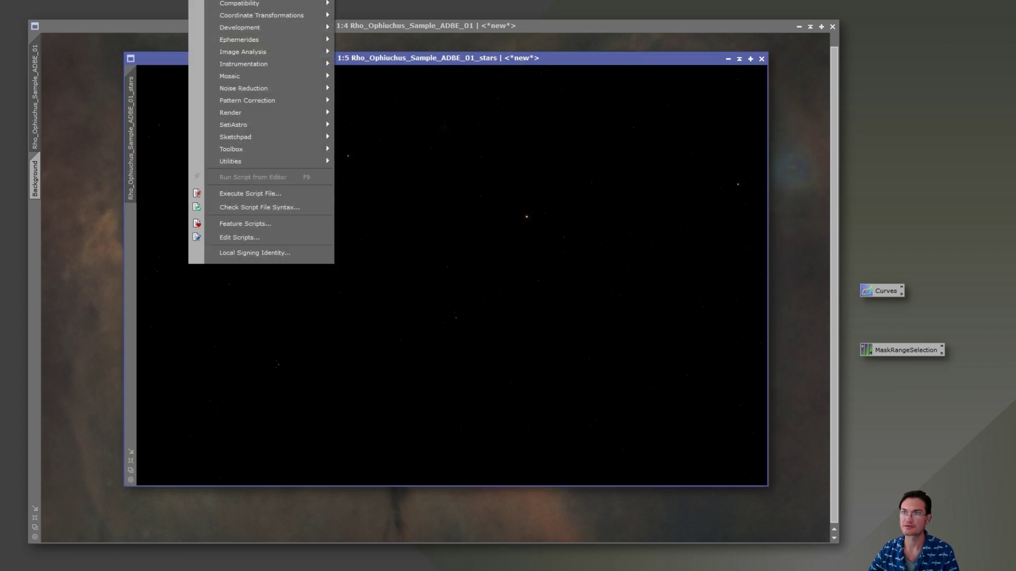
click(263, 124)
click(393, 179)
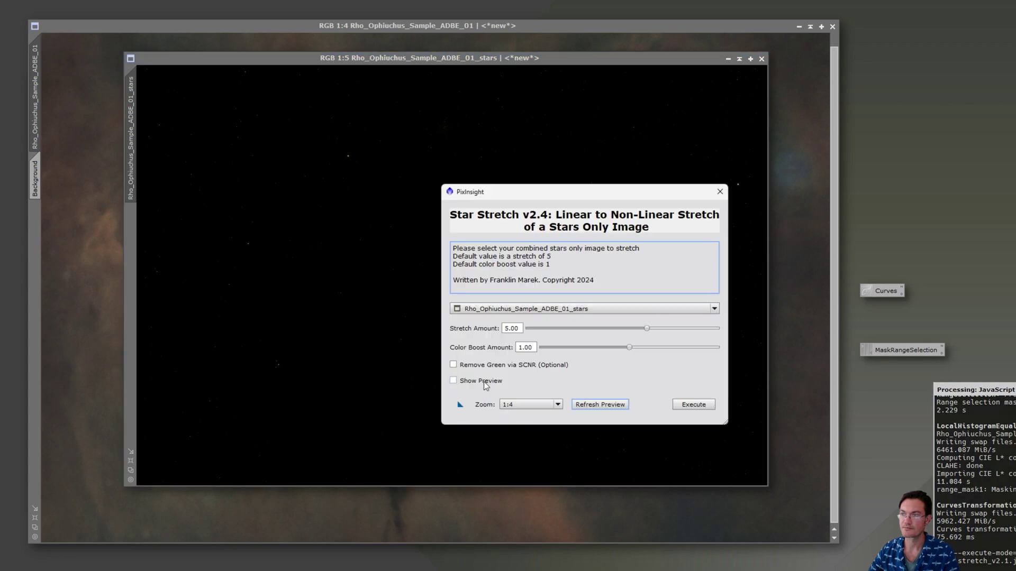
click(482, 380)
drag(891, 425, 1015, 500)
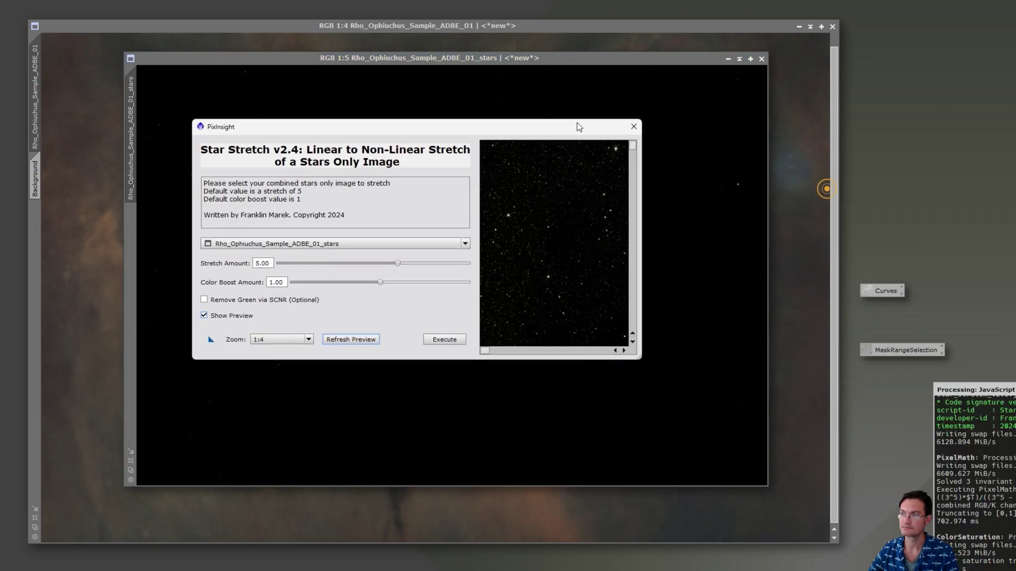
drag(631, 358, 903, 485)
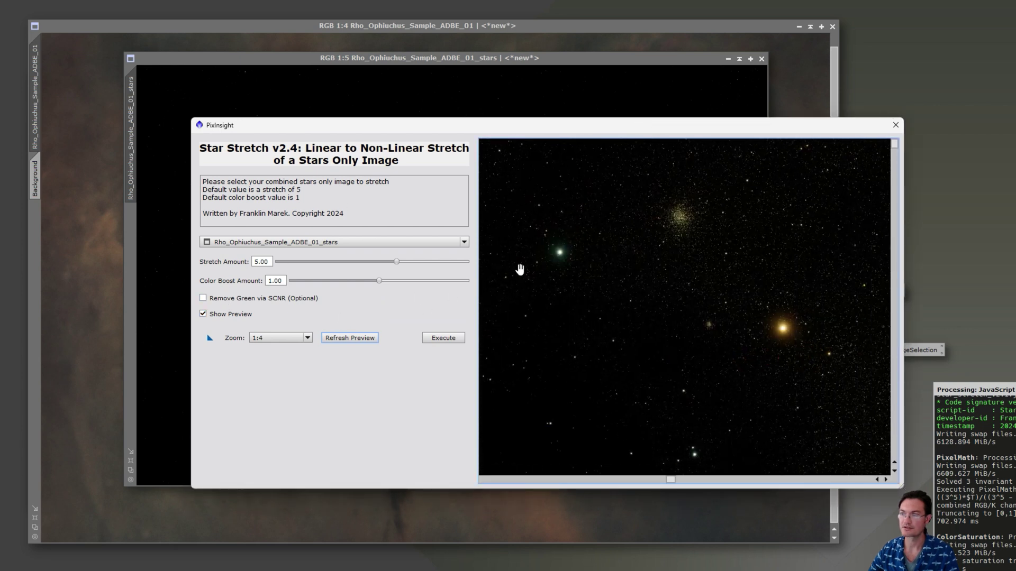
click(231, 299)
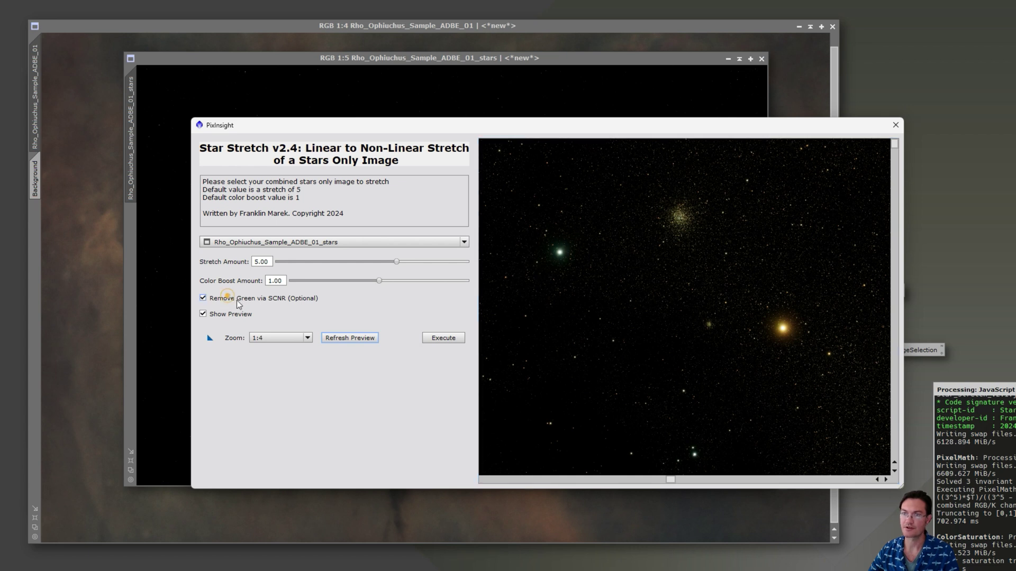
click(452, 339)
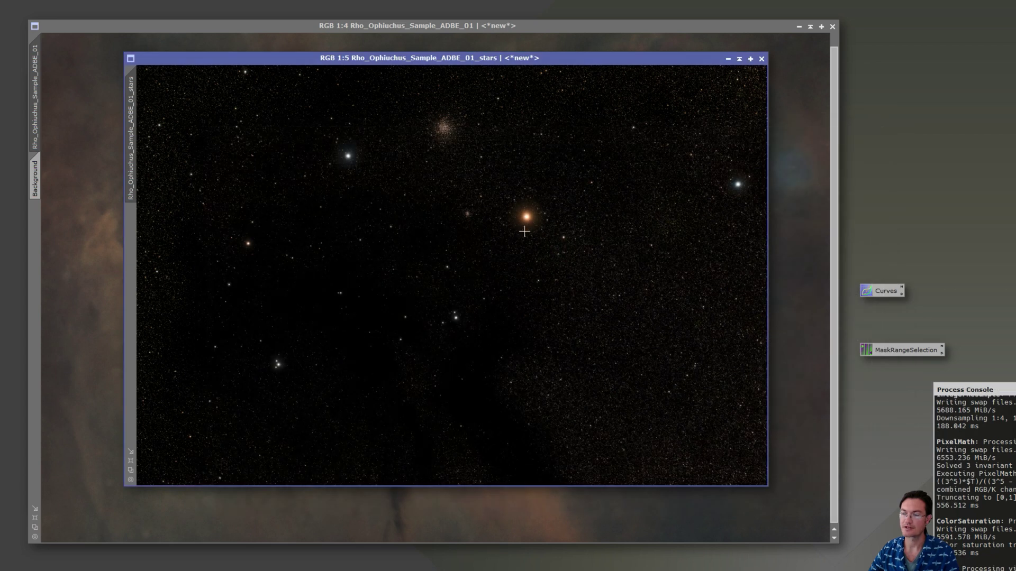
drag(386, 58, 592, 112)
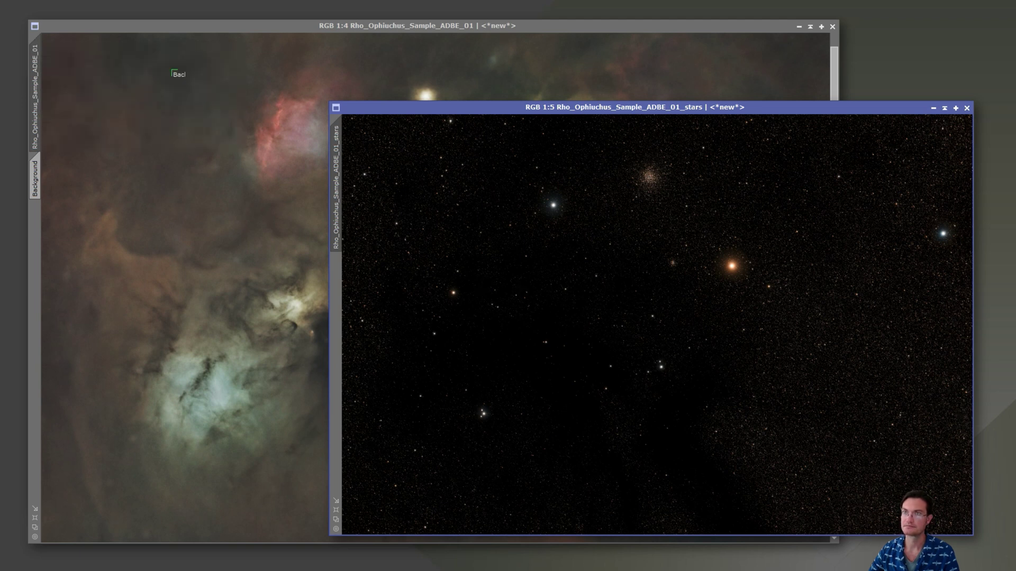
Open PixelMath and clear its old expression.
key(alt+p)
key(Right)
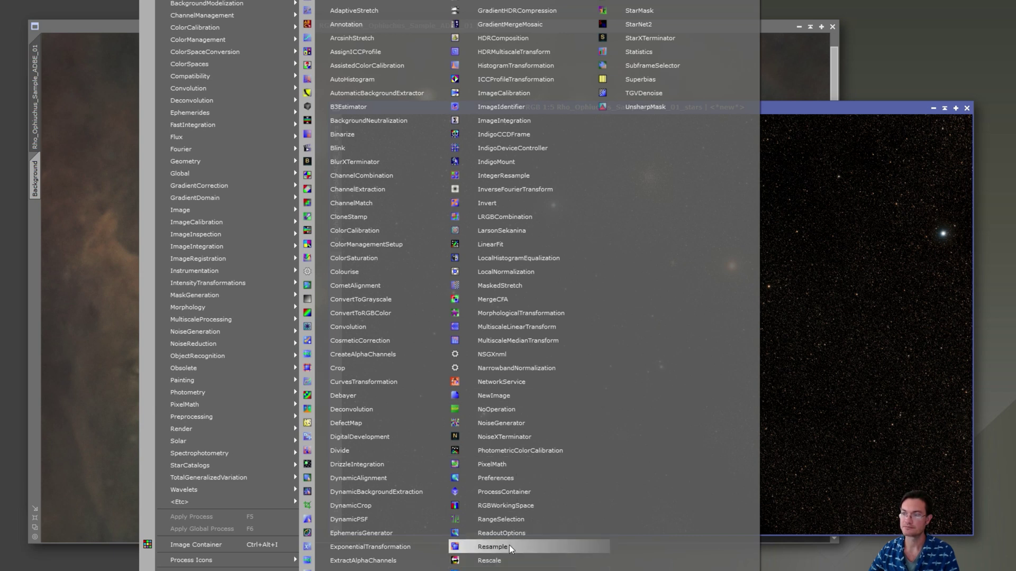
click(511, 465)
click(606, 296)
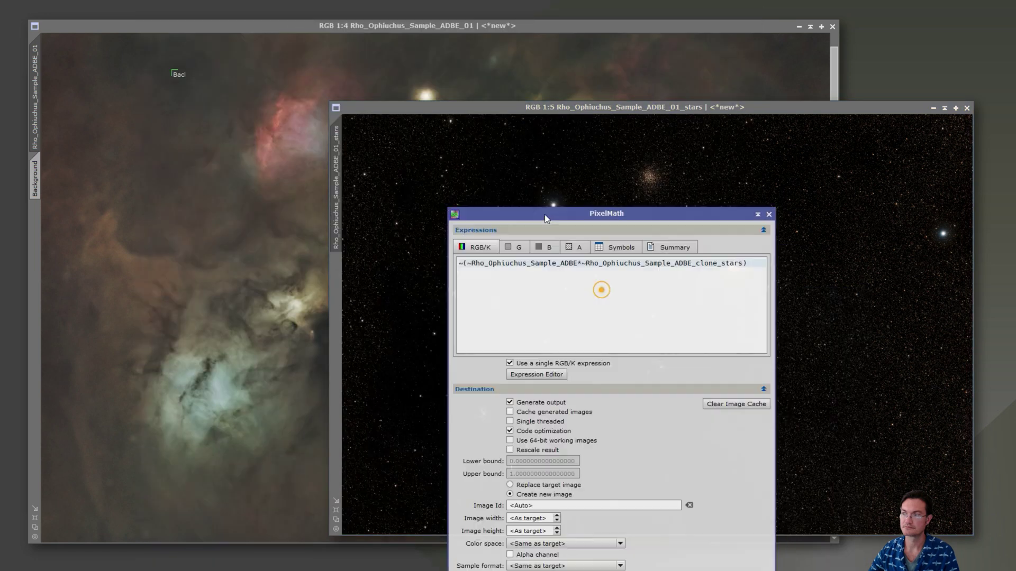
key(shift+Left)
key(shift+Left)
key(shift+Left)
key(shift+Left)
key(shift+Left)
key(shift+Left)
triple_click(749, 265)
key(Delete)
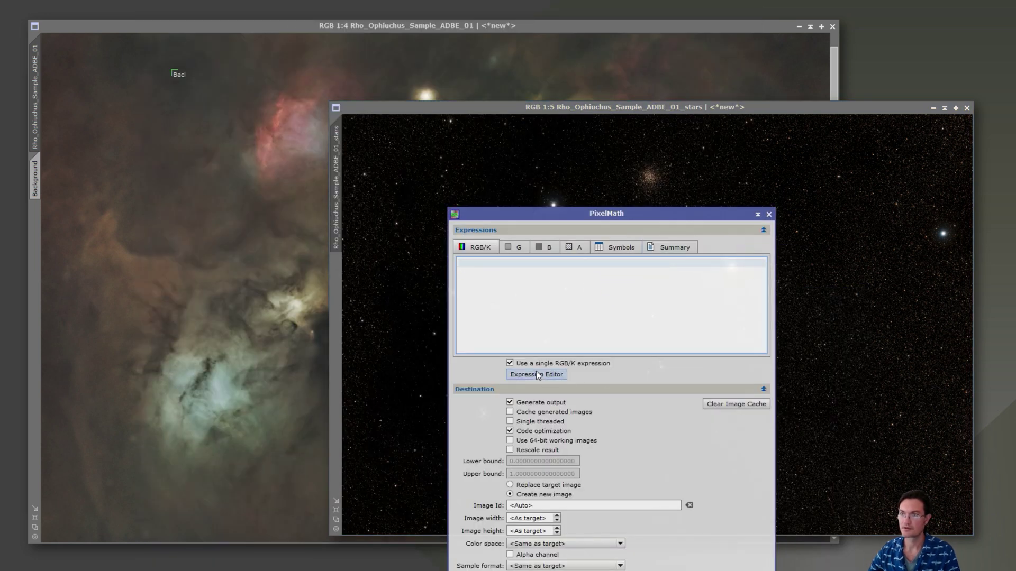
Build ~(~Rho_Ophiuchus_Sample_ADBE_01*~Rho_Ophiuchus_Sample_ADBE_01_stars) and apply it globally to create Image44.
click(519, 375)
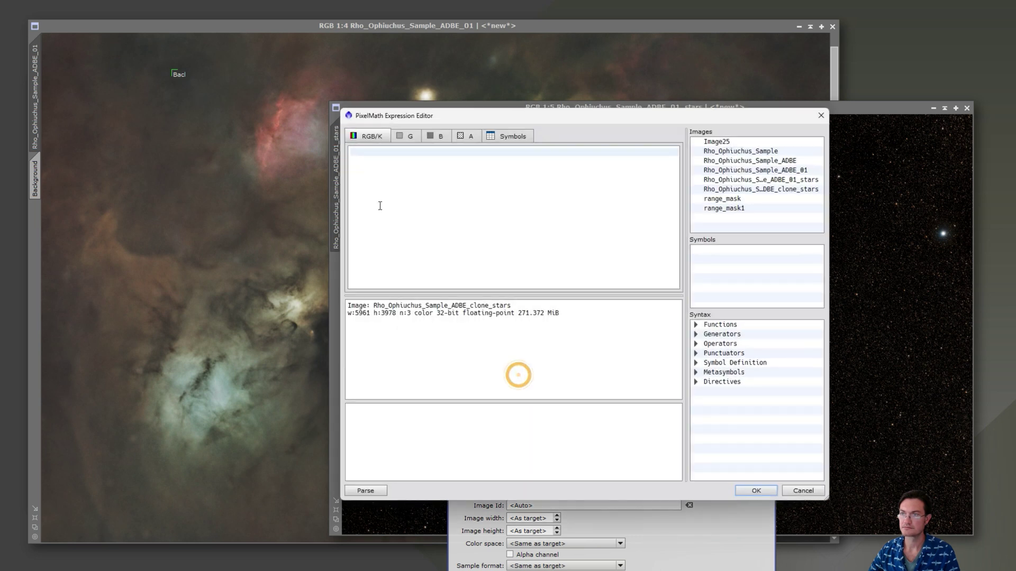
click(370, 154)
text(~(~)
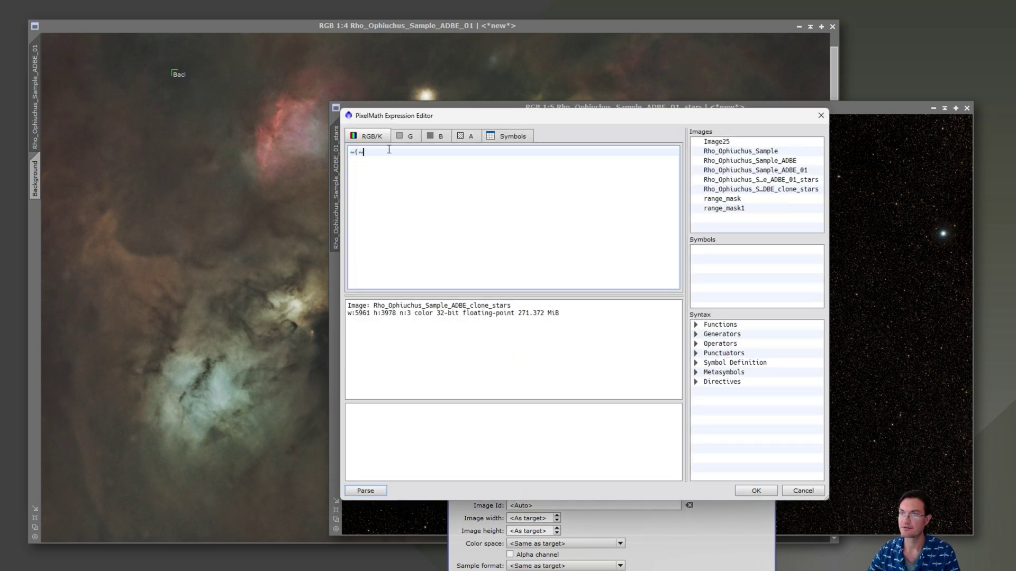
double_click(768, 170)
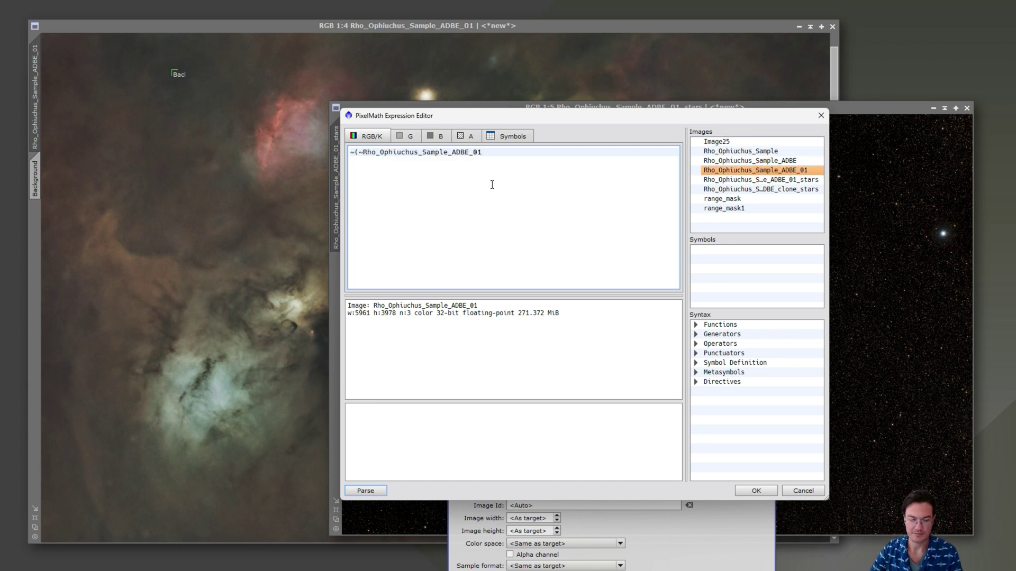
text(*)
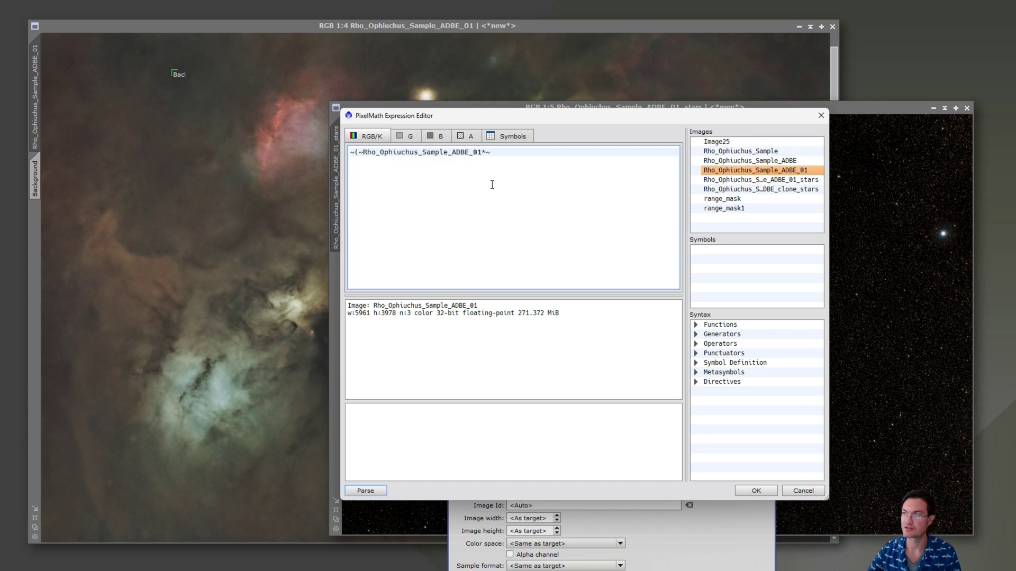
text(~)
double_click(795, 181)
text())
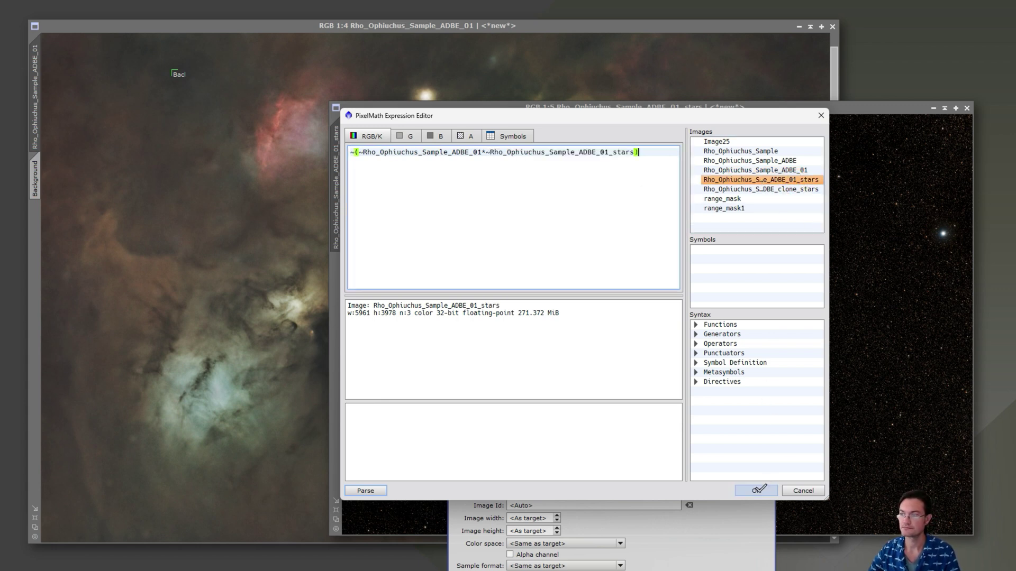
click(762, 490)
drag(558, 225, 587, 146)
click(499, 503)
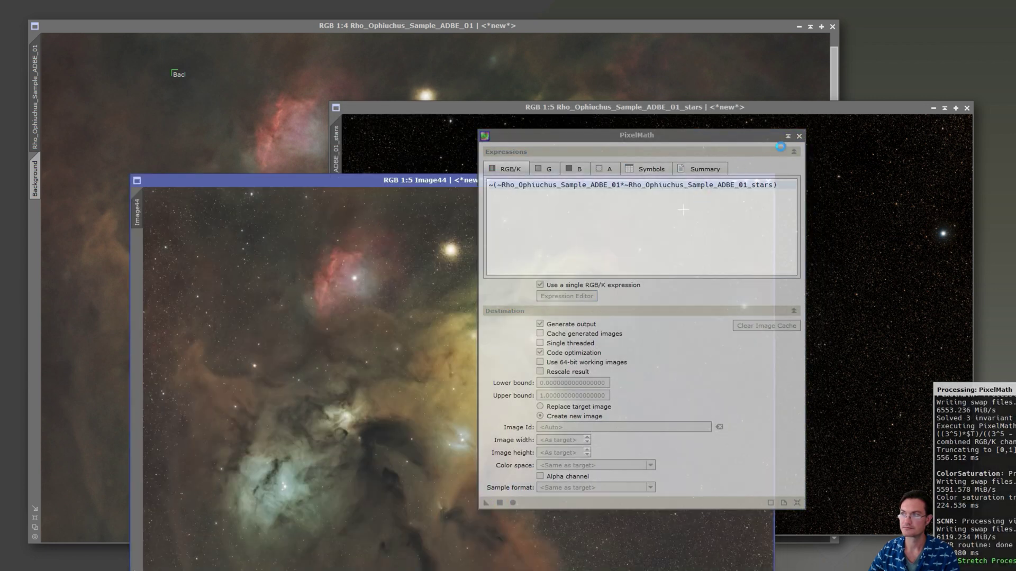
Close PixelMath, move Image44 to the top right, and iconize the stars image.
click(799, 136)
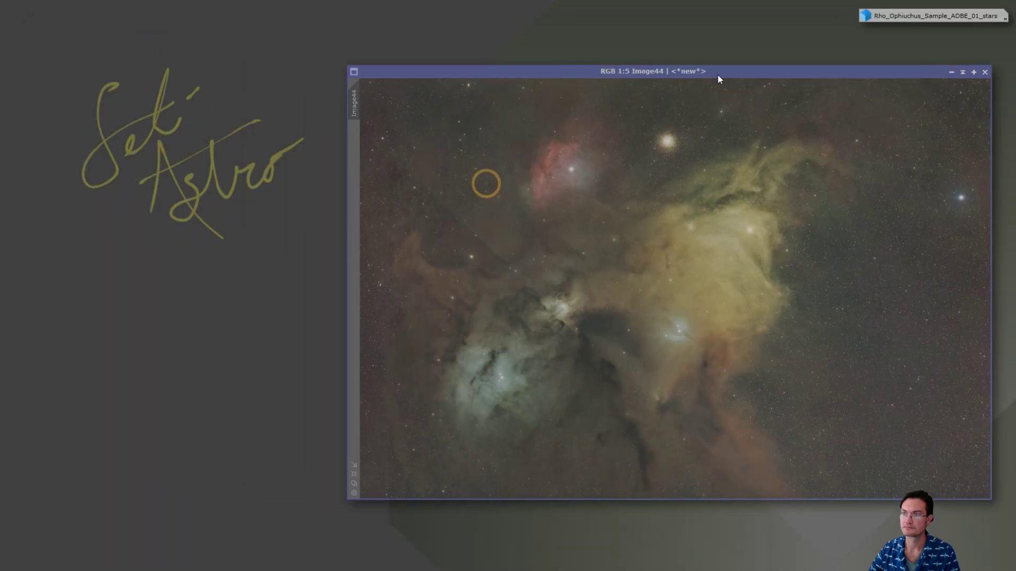
drag(718, 74, 701, 20)
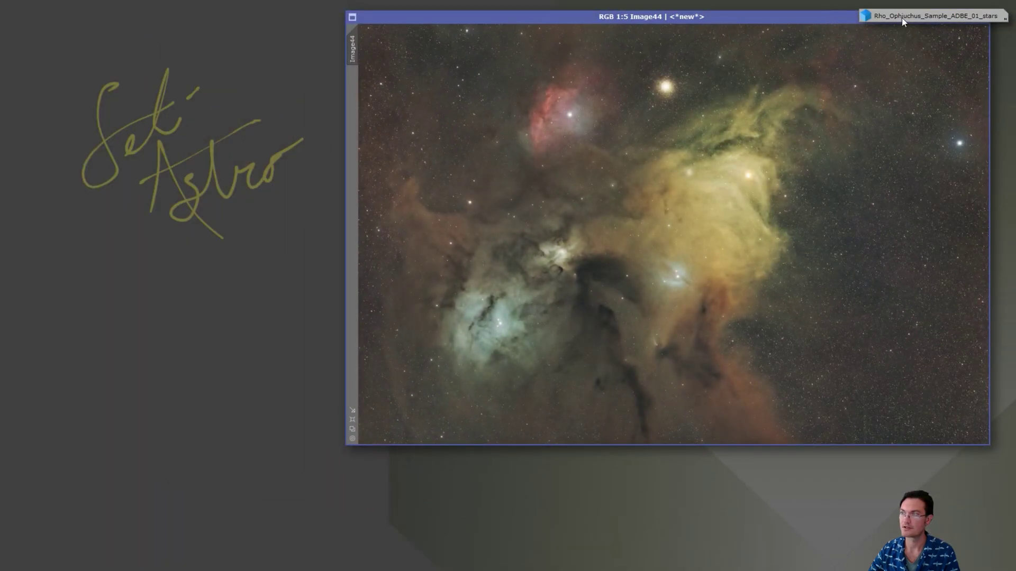
click(902, 18)
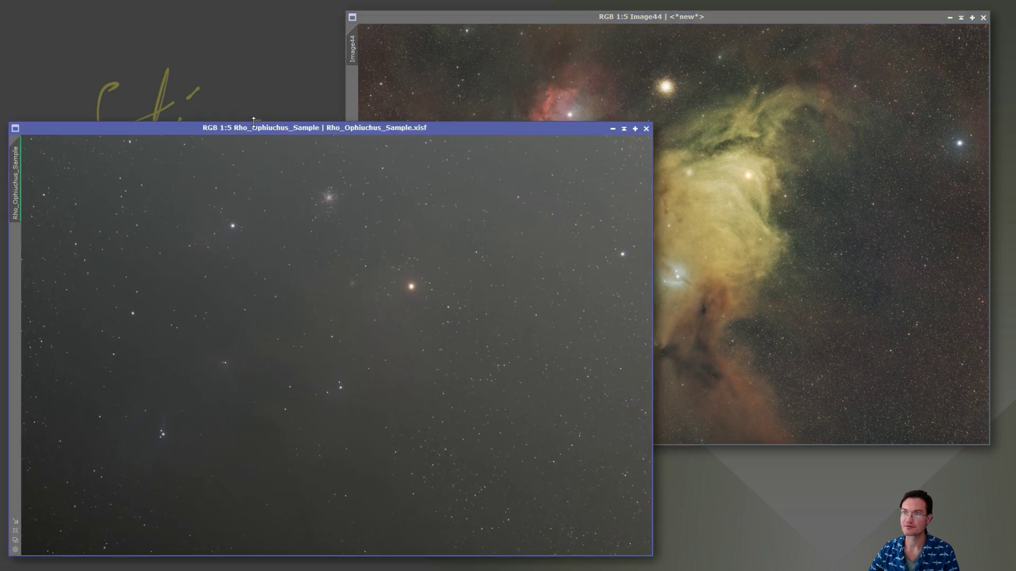
Place the original Rho_Ophiuchus_Sample at top-left with Image44 beside it for comparison.
drag(253, 122, 245, 1)
drag(726, 17, 748, 135)
click(288, 138)
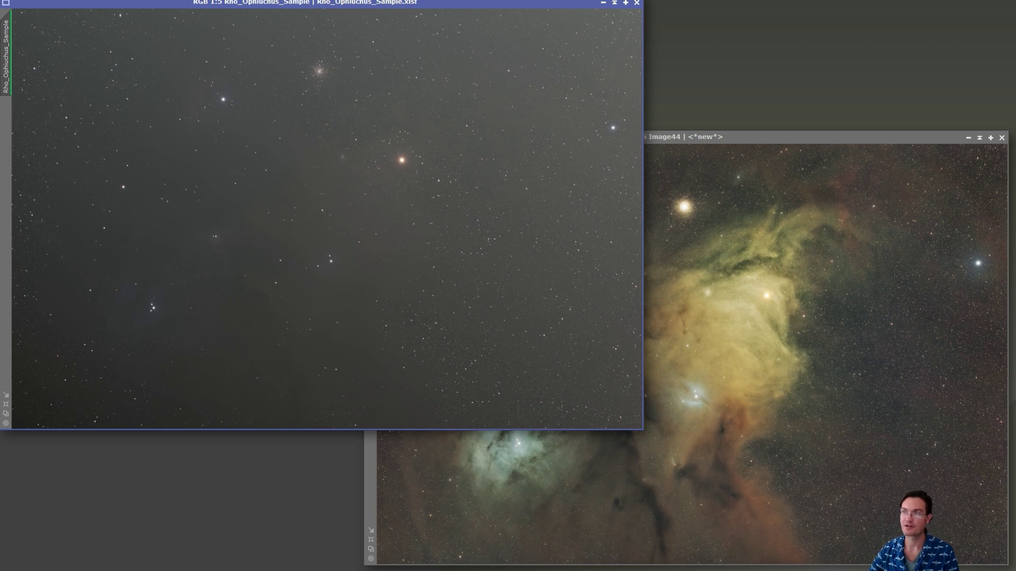
Shade the original image, then maximize Image44 across the workspace and zoom in.
click(614, 4)
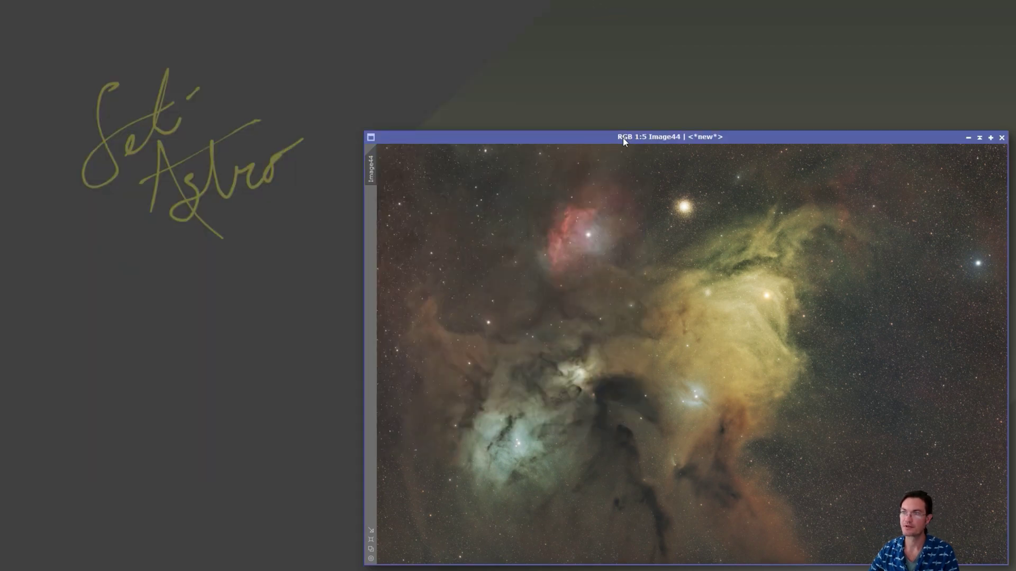
drag(623, 135, 257, 0)
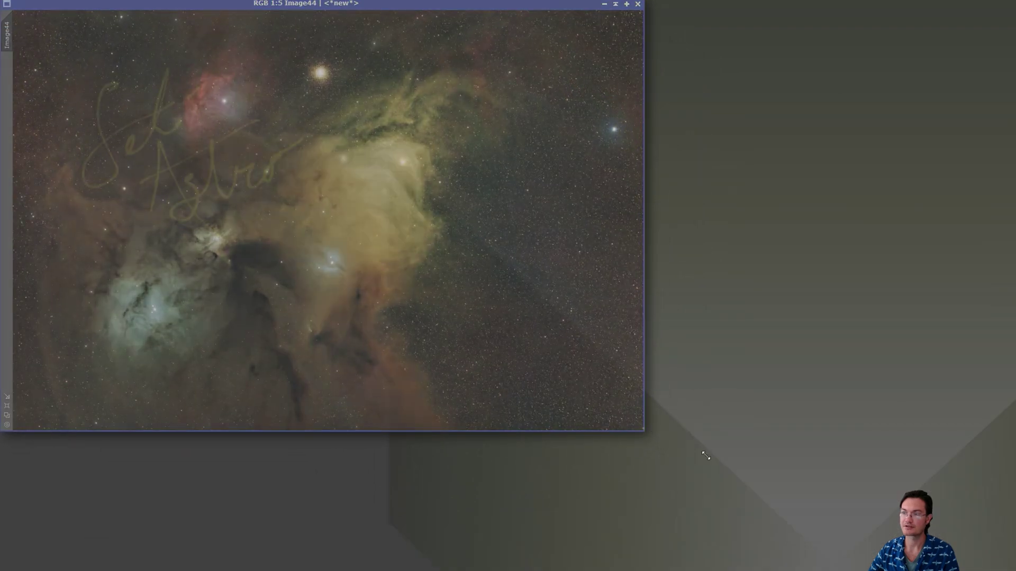
double_click(642, 427)
scroll(626, 362, up, 2)
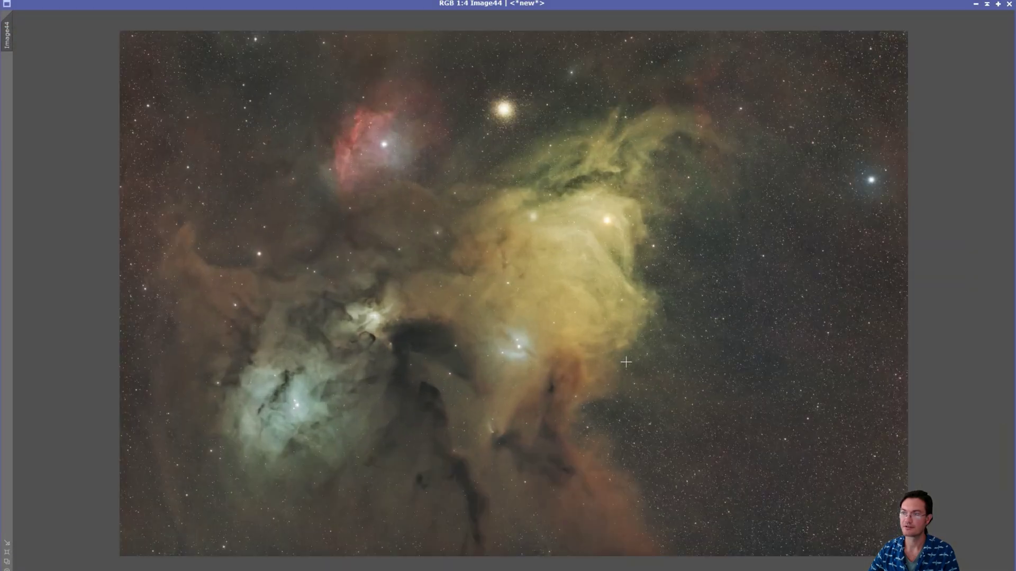